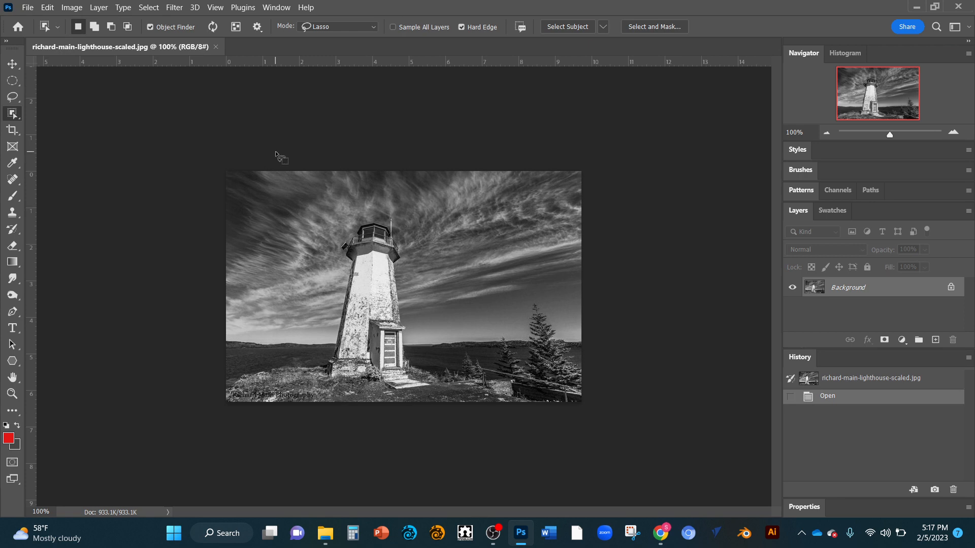
# Step: Convert the lighthouse photo to Grayscale mode, discarding the color information
pyautogui.click(70, 8)
pyautogui.moveTo(81, 20)
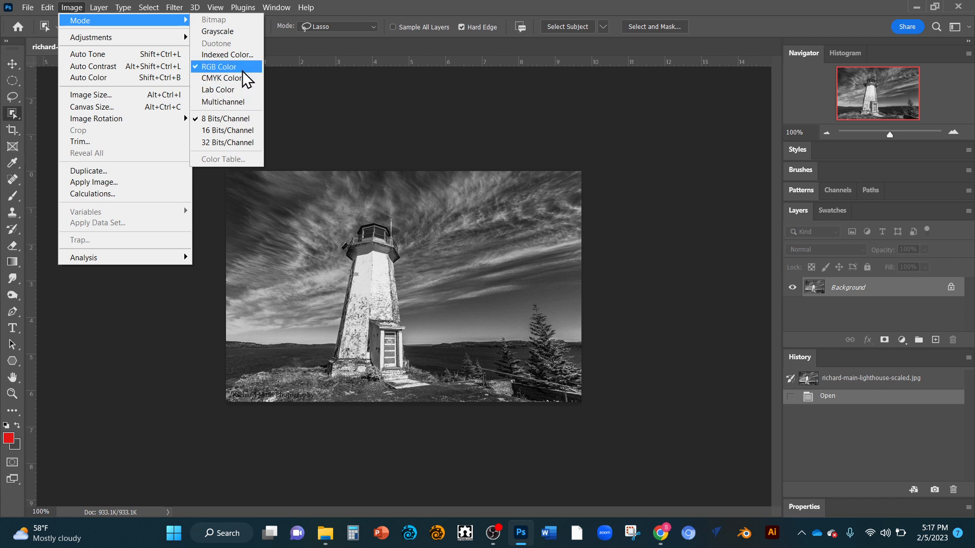
pyautogui.click(230, 31)
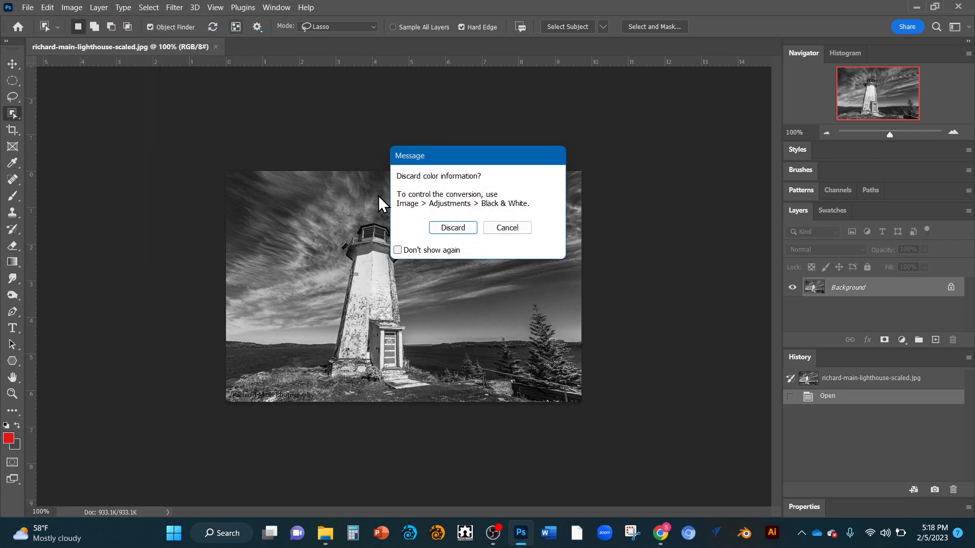
pyautogui.click(452, 227)
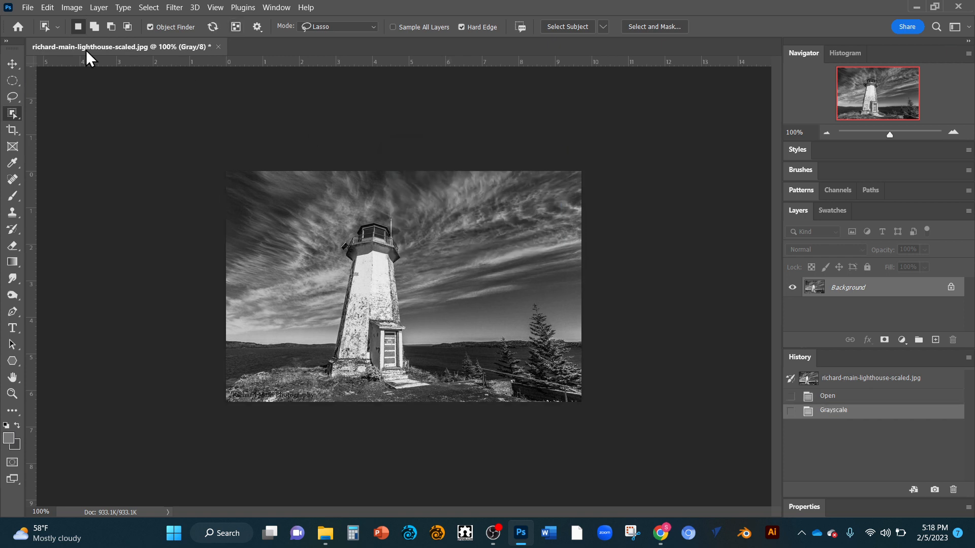
pyautogui.click(68, 5)
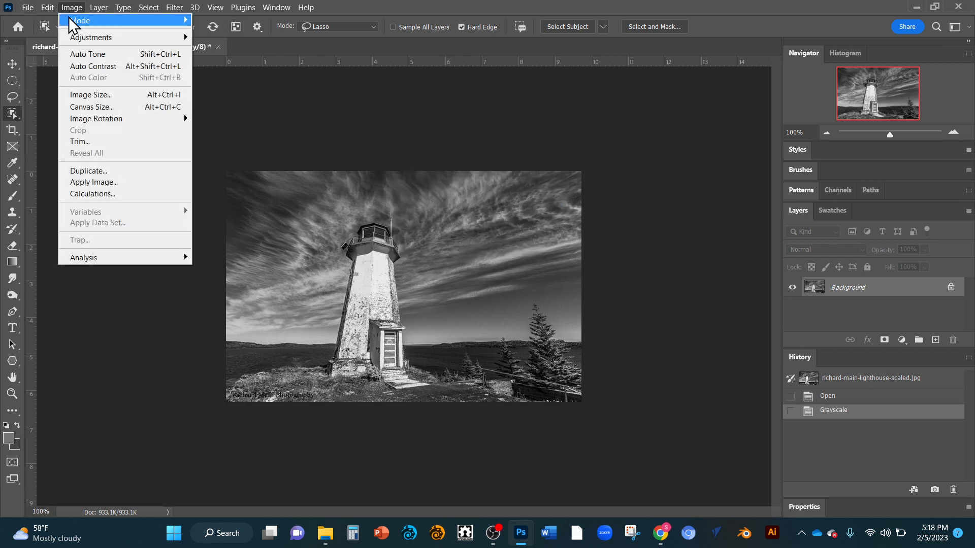
pyautogui.moveTo(114, 23)
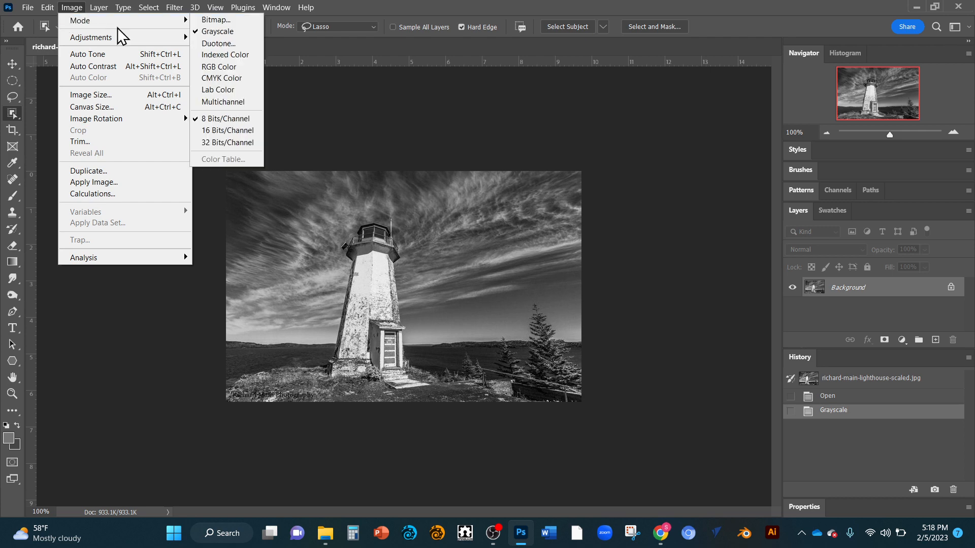
pyautogui.click(223, 37)
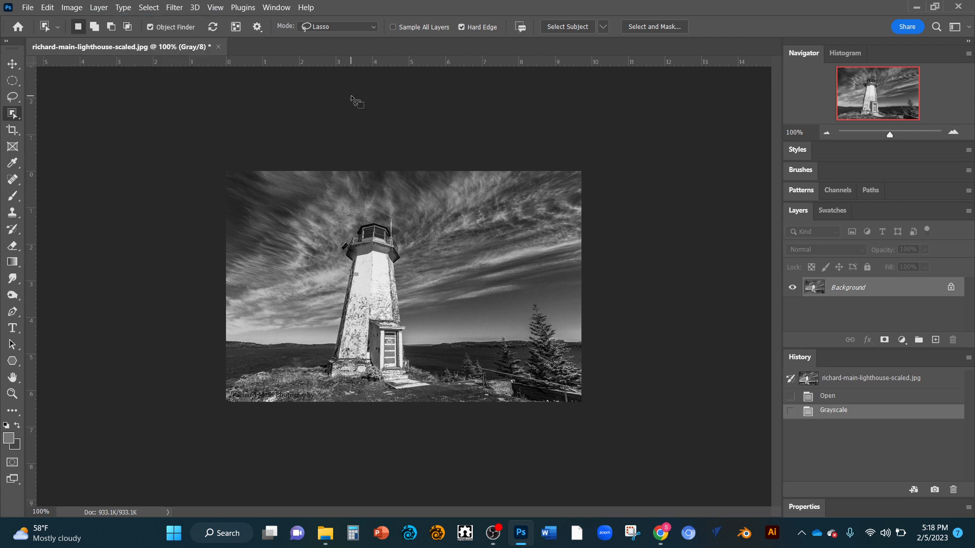
# Step: Set the foreground color to the red c42020 in the color picker
pyautogui.click(8, 440)
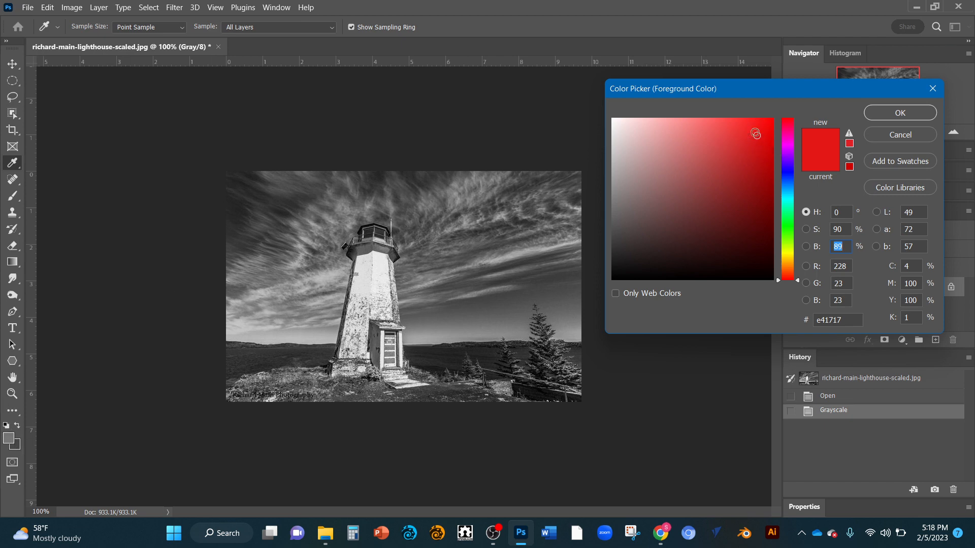
pyautogui.click(751, 136)
pyautogui.click(727, 143)
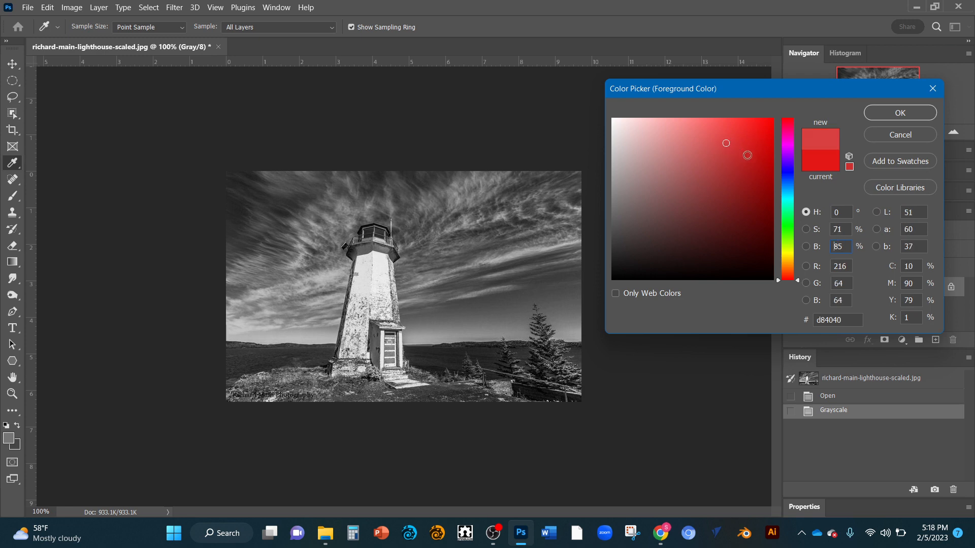
pyautogui.click(746, 155)
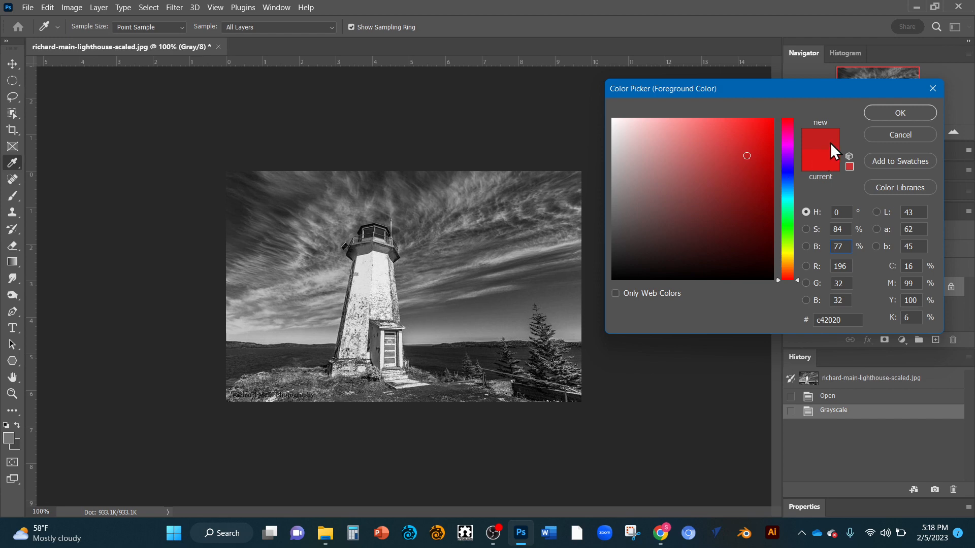
pyautogui.click(864, 114)
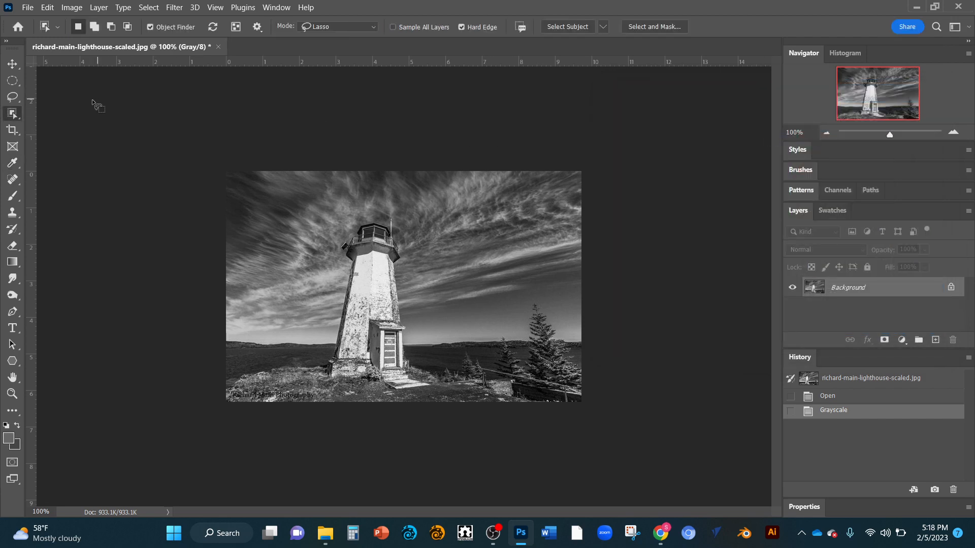
# Step: Try the Brush tool with one diagonal stroke across the lighthouse tower, and undo the stroke
pyautogui.click(13, 196)
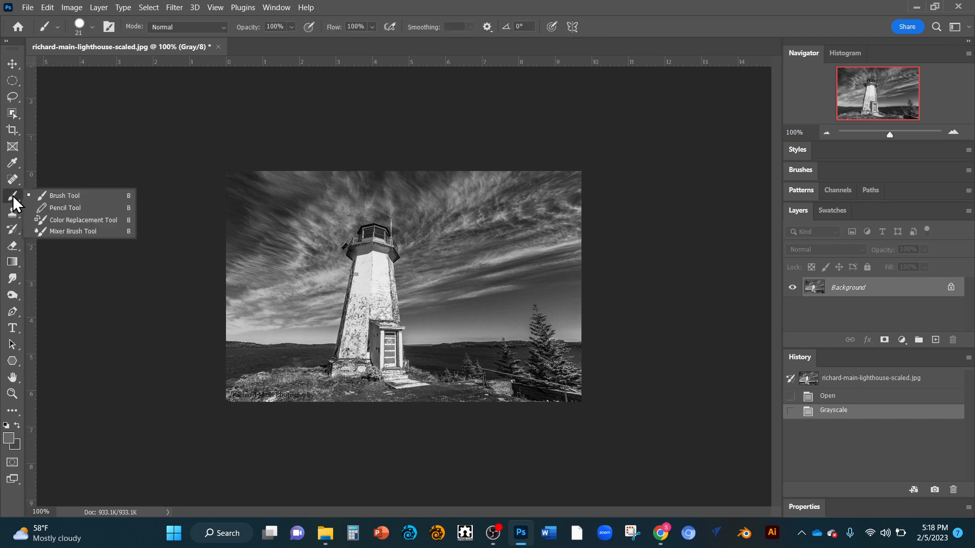
pyautogui.click(70, 202)
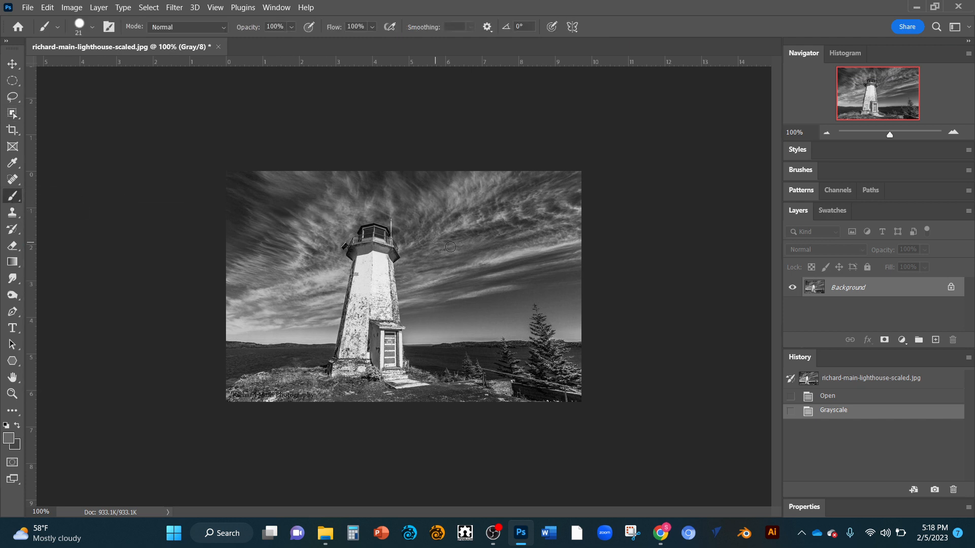
pyautogui.moveTo(378, 269)
pyautogui.mouseDown()
pyautogui.moveTo(352, 302)
pyautogui.moveTo(386, 265)
pyautogui.moveTo(358, 303)
pyautogui.moveTo(381, 273)
pyautogui.moveTo(360, 299)
pyautogui.moveTo(372, 278)
pyautogui.mouseUp()
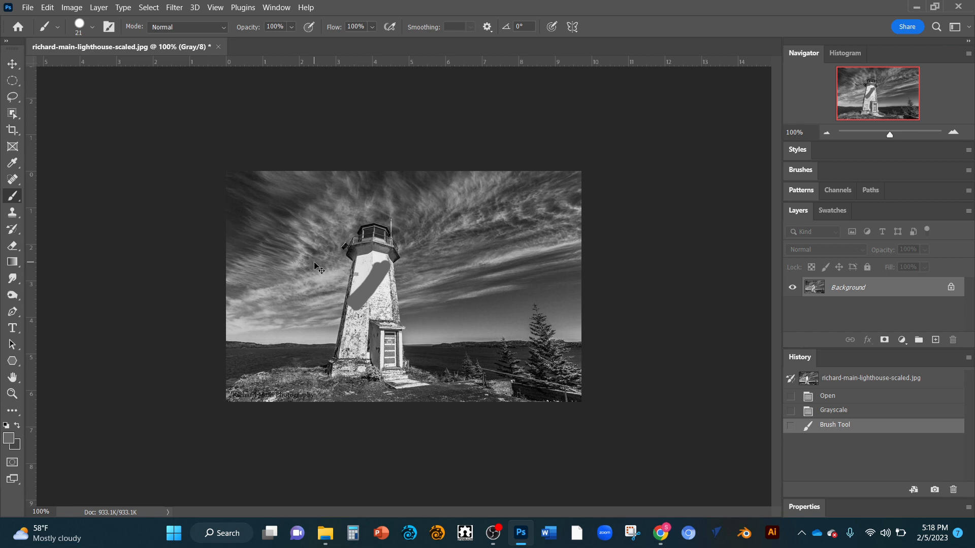
pyautogui.hotkey('ctrl', 'z')
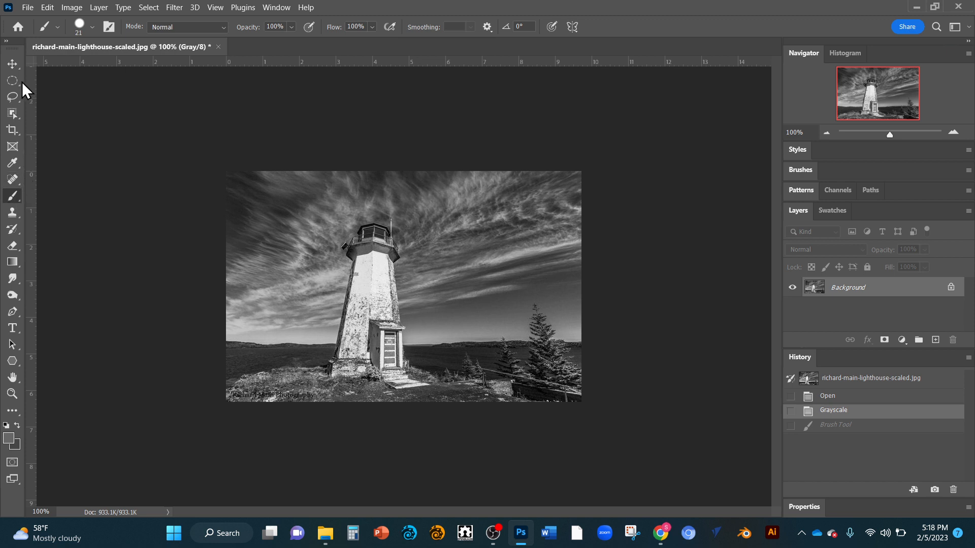
# Step: Activate the Move tool and duplicate the Background layer onto a new layer
pyautogui.click(12, 62)
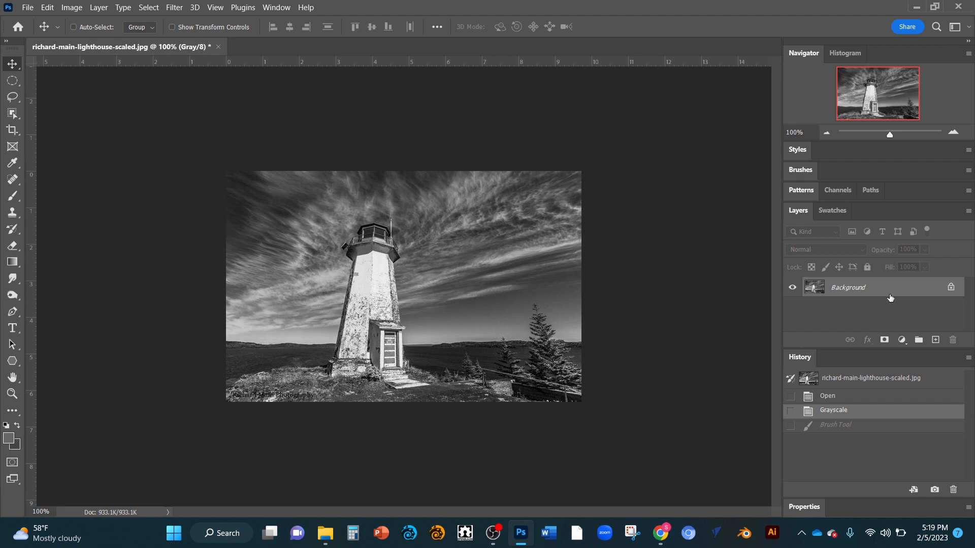
pyautogui.press('ctrl')
pyautogui.hotkey('ctrl', 'j')
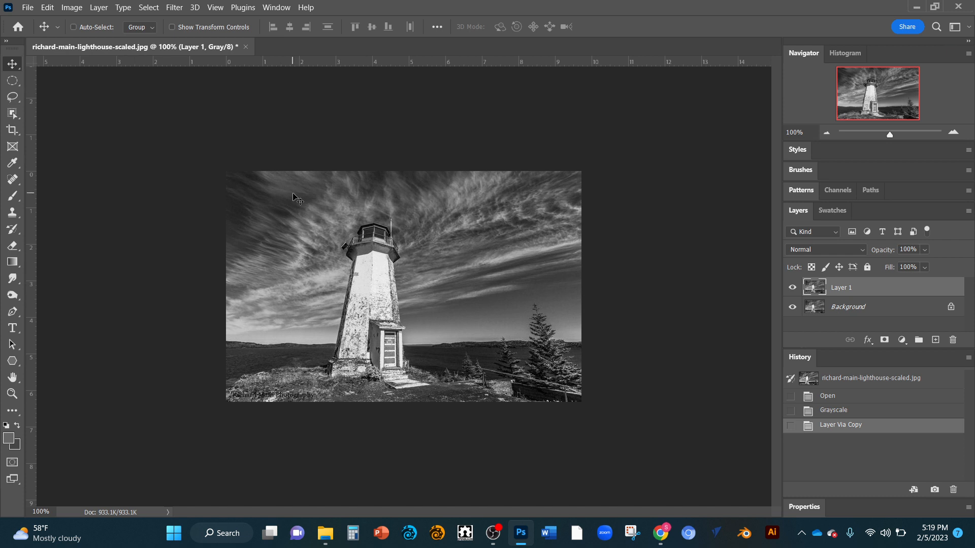
# Step: Try moving the duplicated layer over the photo with the Background hidden, and undo the moves
pyautogui.moveTo(293, 197)
pyautogui.mouseDown()
pyautogui.moveTo(307, 224)
pyautogui.moveTo(409, 238)
pyautogui.moveTo(363, 176)
pyautogui.moveTo(279, 217)
pyautogui.moveTo(367, 246)
pyautogui.moveTo(362, 184)
pyautogui.moveTo(287, 210)
pyautogui.moveTo(290, 278)
pyautogui.moveTo(352, 302)
pyautogui.moveTo(342, 207)
pyautogui.moveTo(312, 201)
pyautogui.mouseUp()
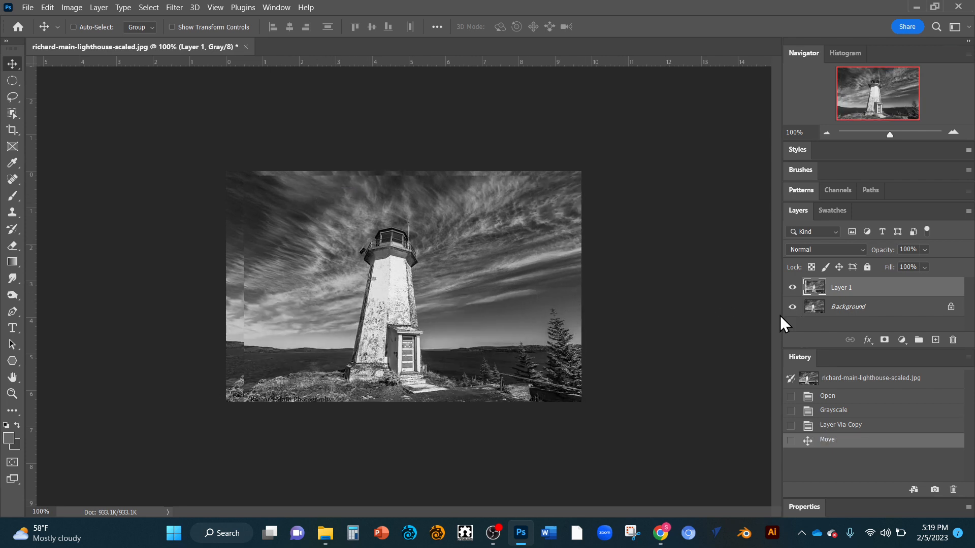
pyautogui.click(791, 308)
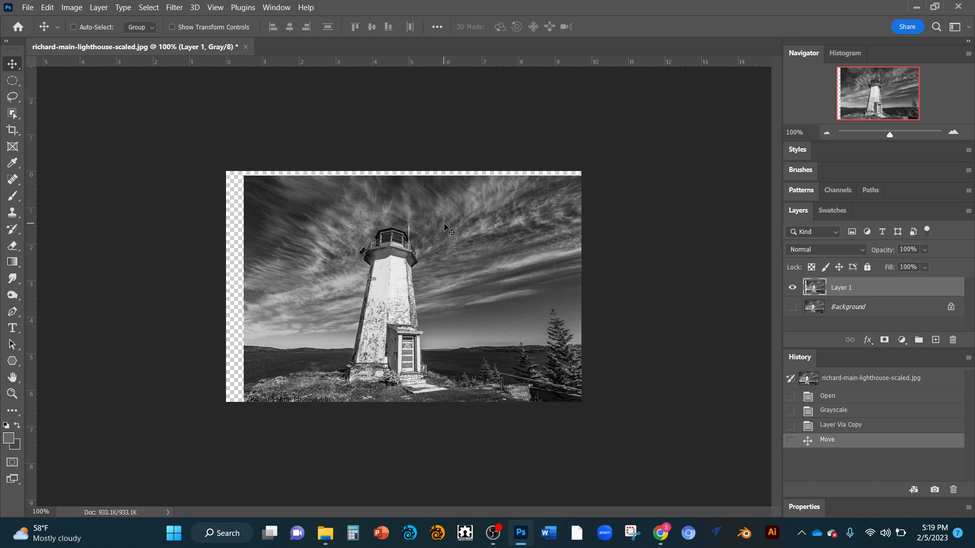
pyautogui.moveTo(442, 225)
pyautogui.mouseDown()
pyautogui.moveTo(404, 239)
pyautogui.moveTo(501, 264)
pyautogui.moveTo(458, 202)
pyautogui.moveTo(419, 224)
pyautogui.moveTo(426, 217)
pyautogui.mouseUp()
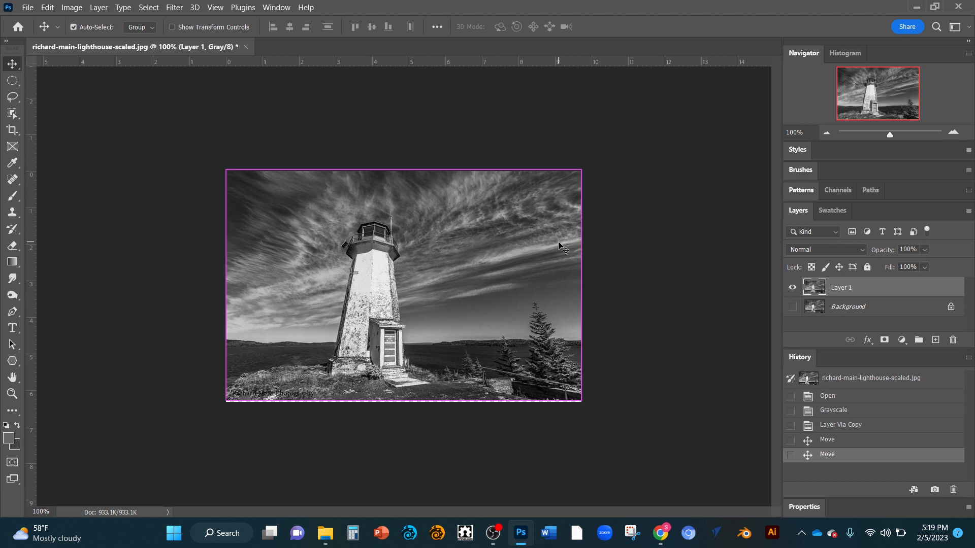
pyautogui.hotkey('ctrl', 'z')
pyautogui.hotkey('ctrl', 'z')
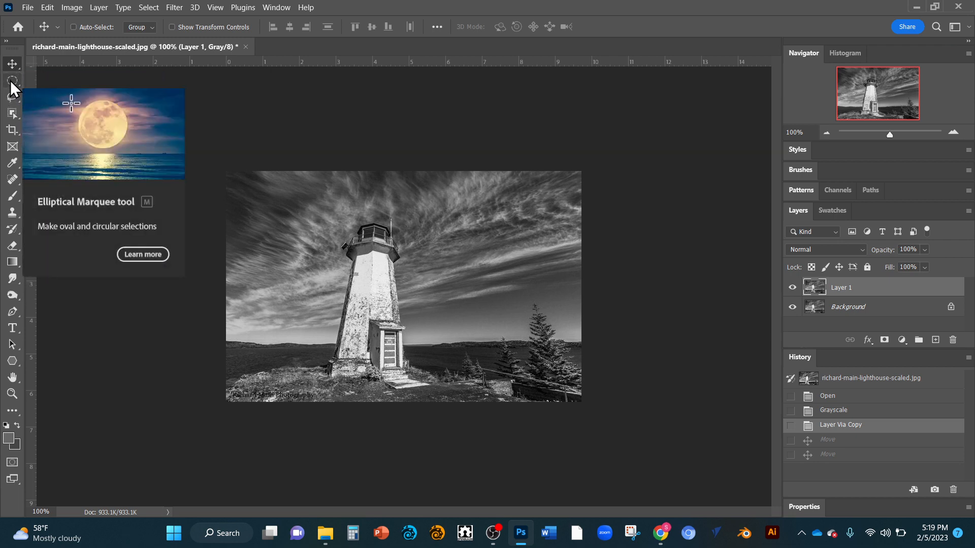
# Step: Select a rectangular area around the upper lighthouse and surrounding sky, and paste a copy of it onto a new layer
pyautogui.click(12, 80)
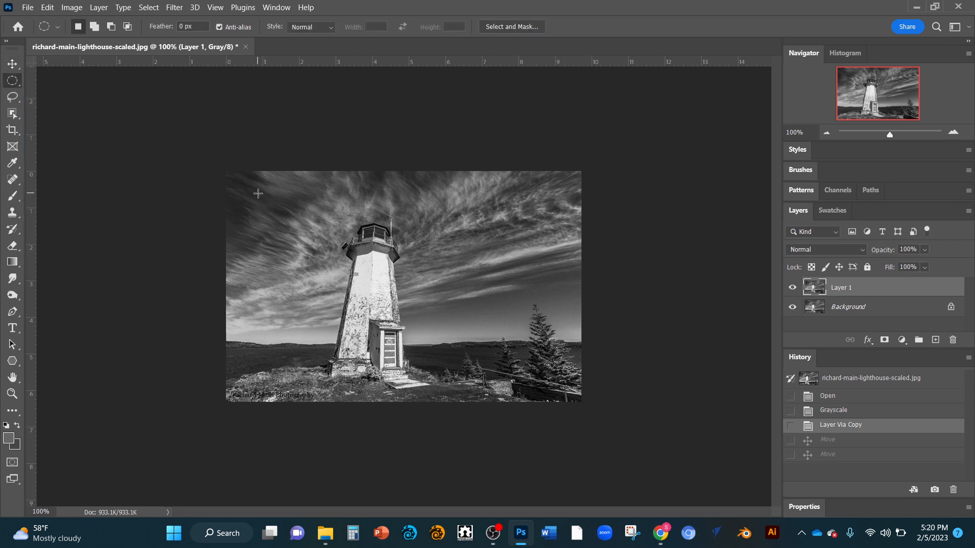
pyautogui.click(12, 82)
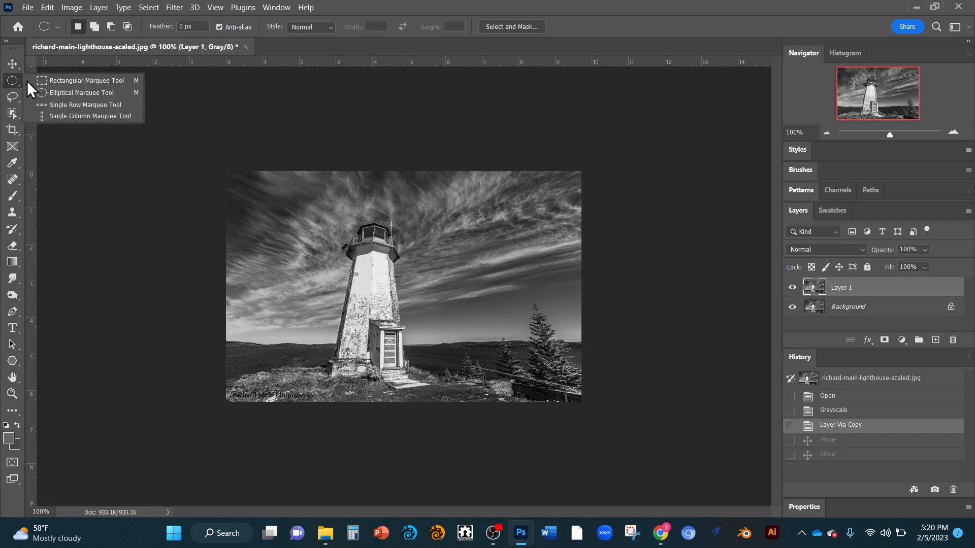
pyautogui.click(51, 81)
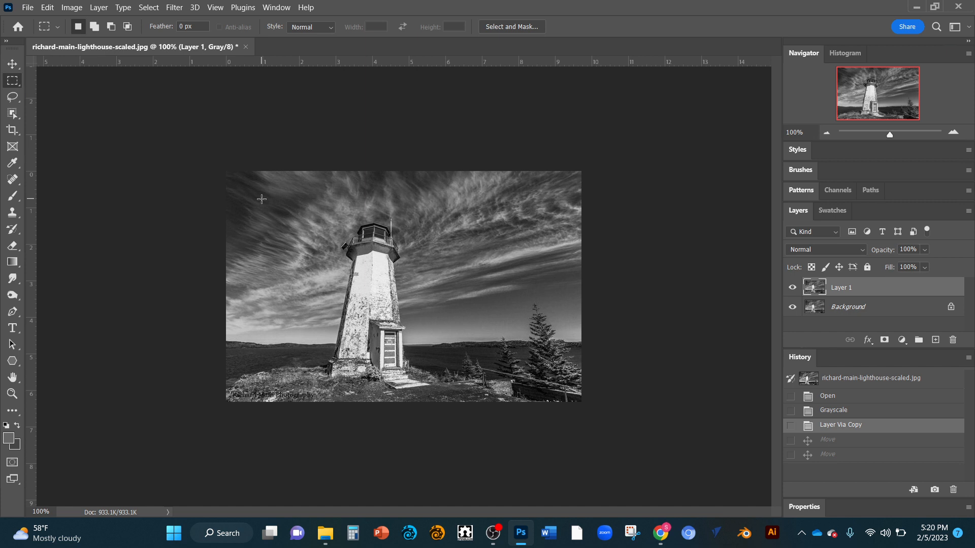
pyautogui.moveTo(261, 199); pyautogui.dragTo(478, 342)
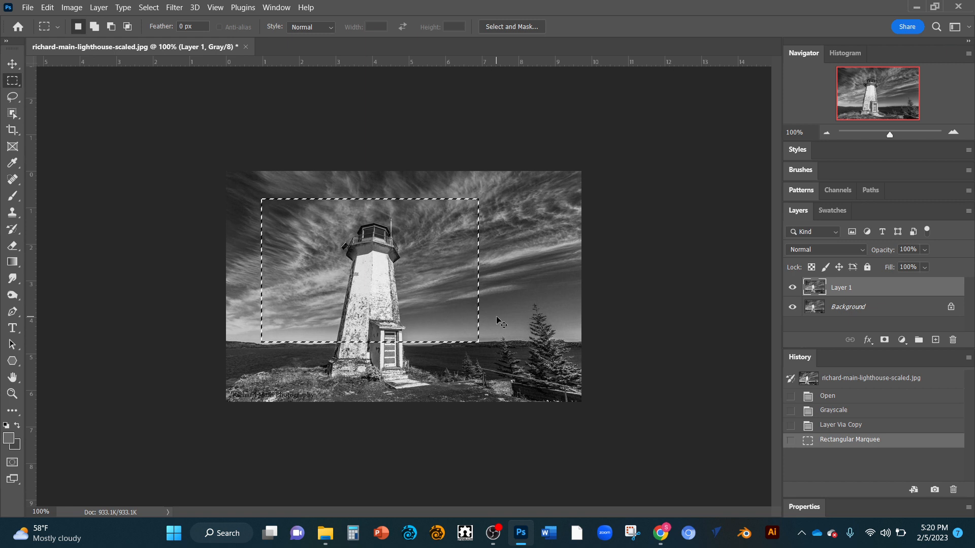
pyautogui.hotkey('ctrl', 'v')
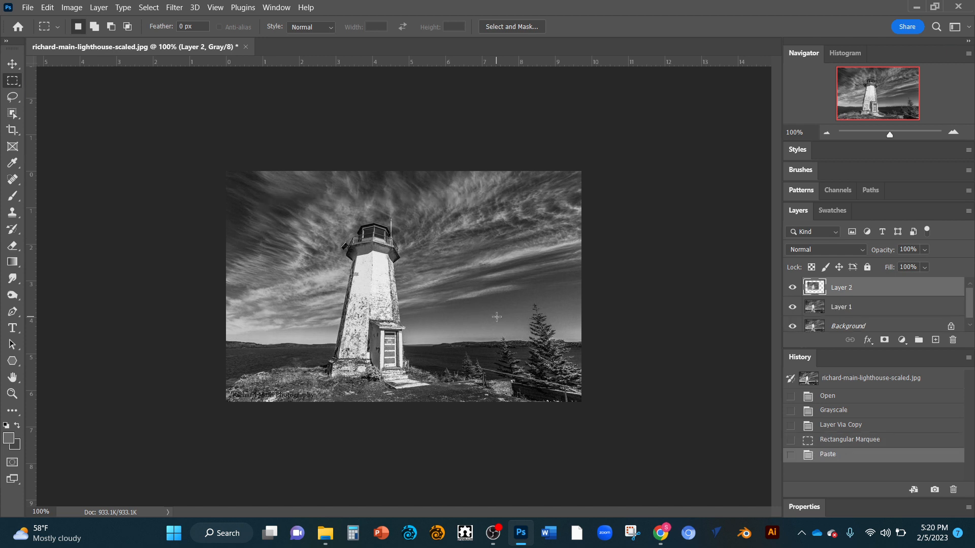
# Step: Try shifting the pasted rectangular copy slightly right and down, and undo the move
pyautogui.press('v')
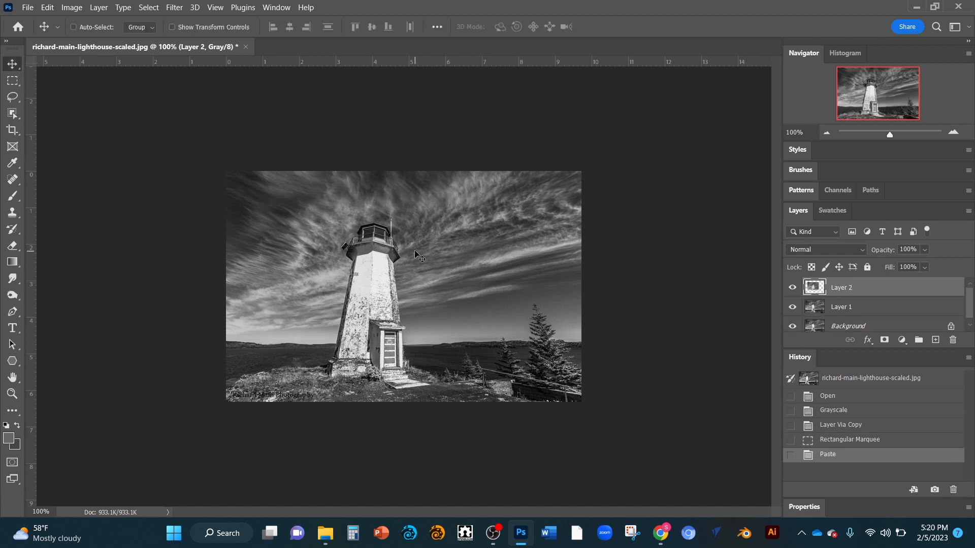
pyautogui.moveTo(408, 234); pyautogui.dragTo(437, 242)
pyautogui.press('m')
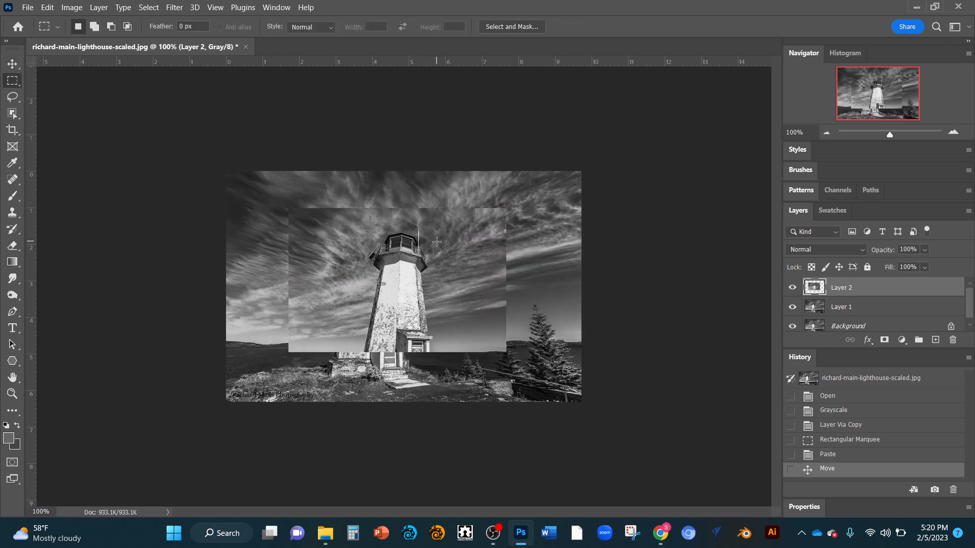
pyautogui.hotkey('ctrl', 'z')
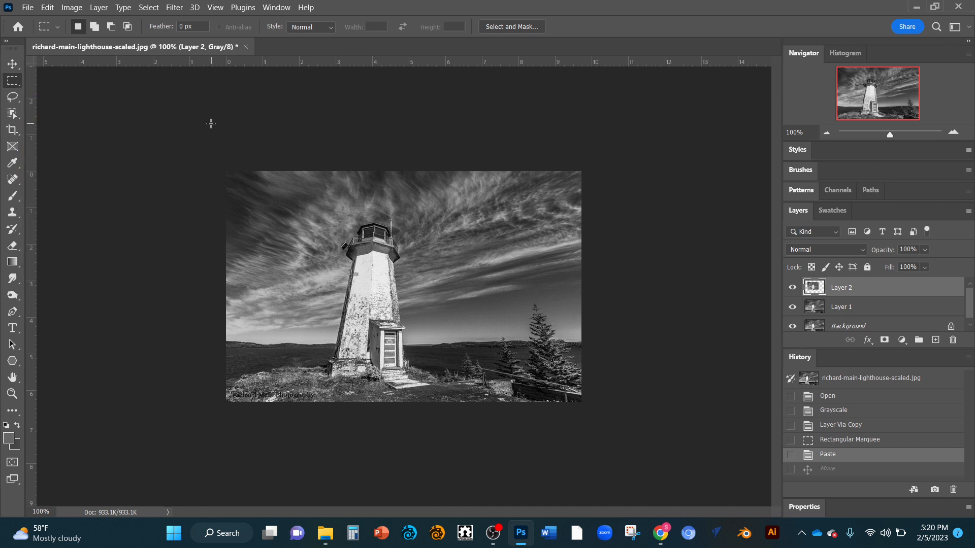
# Step: Select an elliptical area around the trees in the photo's lower right corner with the Elliptical Marquee tool
pyautogui.rightClick(15, 78)
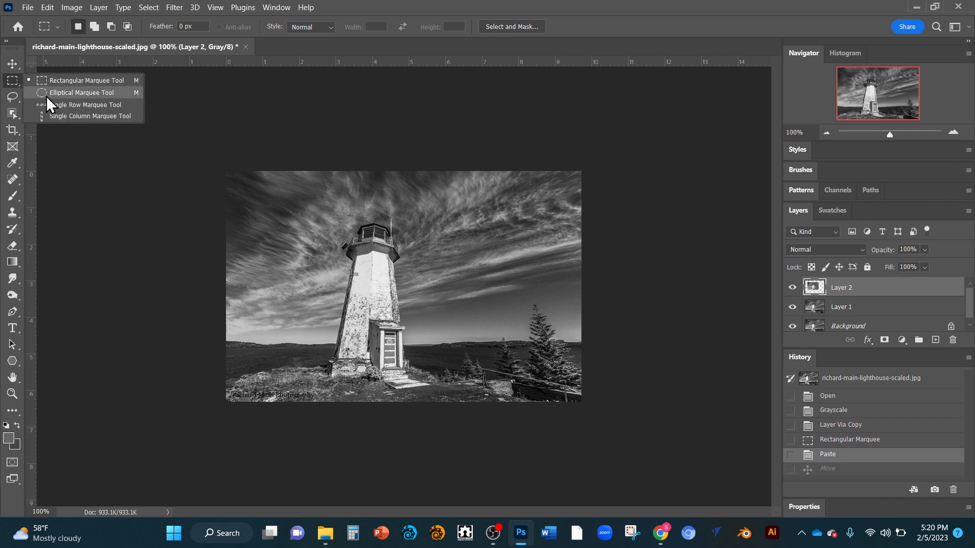
pyautogui.click(46, 93)
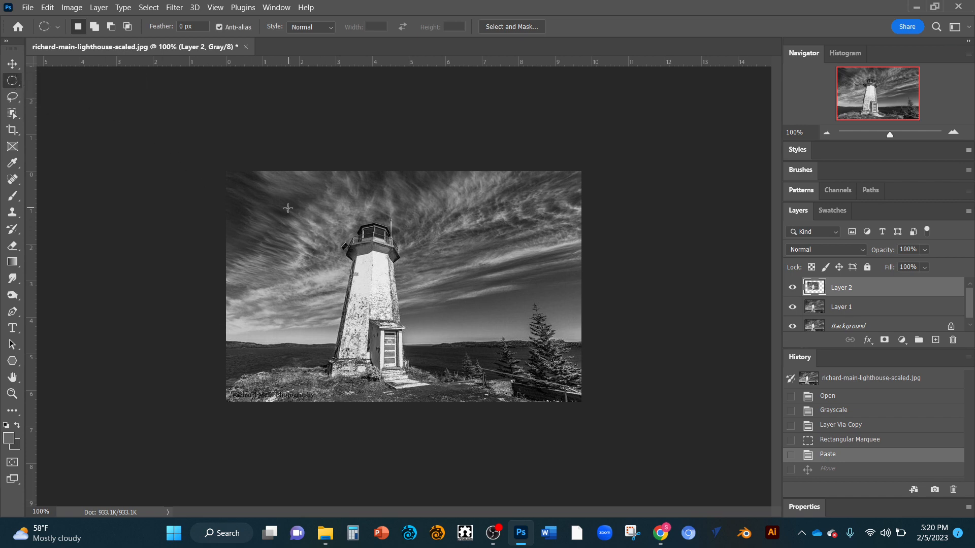
pyautogui.moveTo(442, 282); pyautogui.dragTo(581, 401)
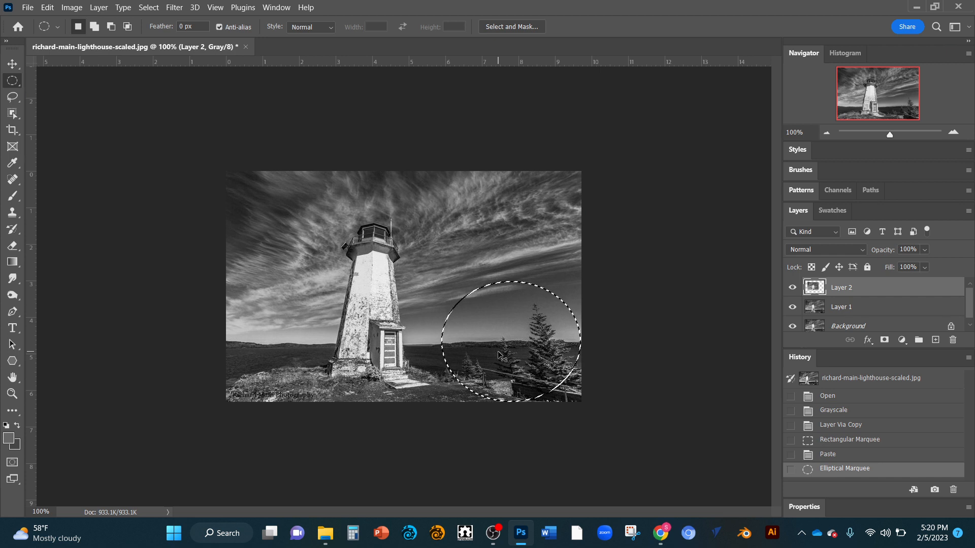
# Step: Try pasting a copy of the elliptical selection and moving it up beside the lighthouse, and undo both the move and the paste
pyautogui.hotkey('ctrl', 'v')
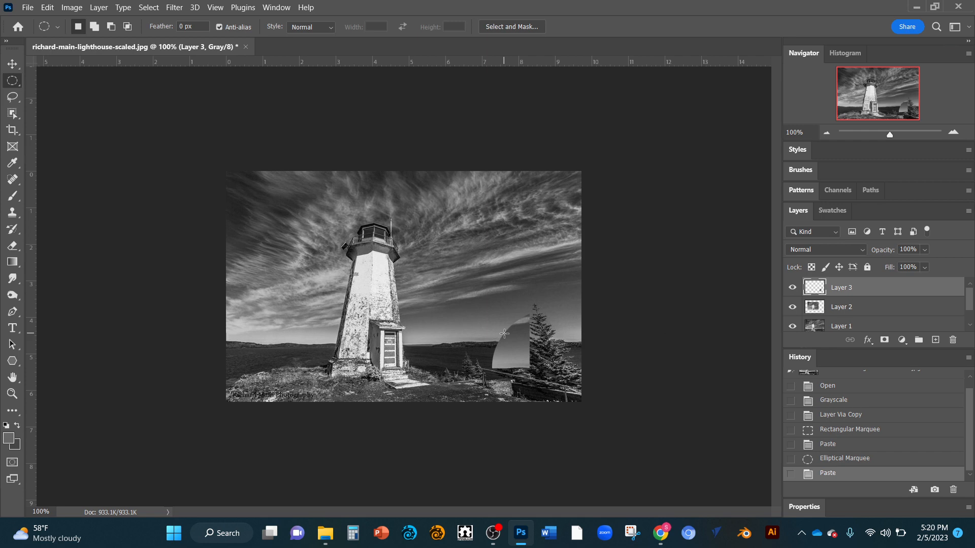
pyautogui.press('v')
pyautogui.moveTo(525, 343); pyautogui.dragTo(453, 282)
pyautogui.press('m')
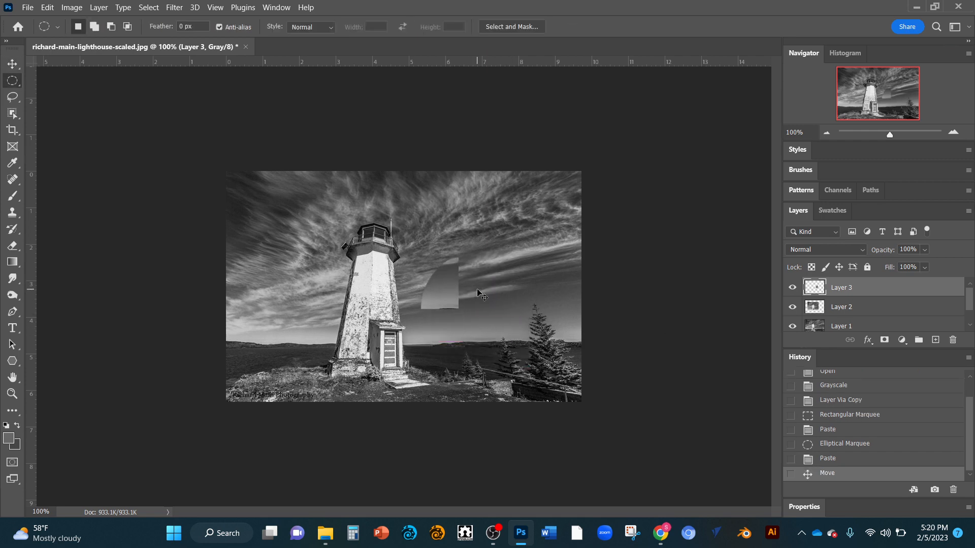
pyautogui.hotkey('ctrl', 'z')
pyautogui.hotkey('ctrl', 'z')
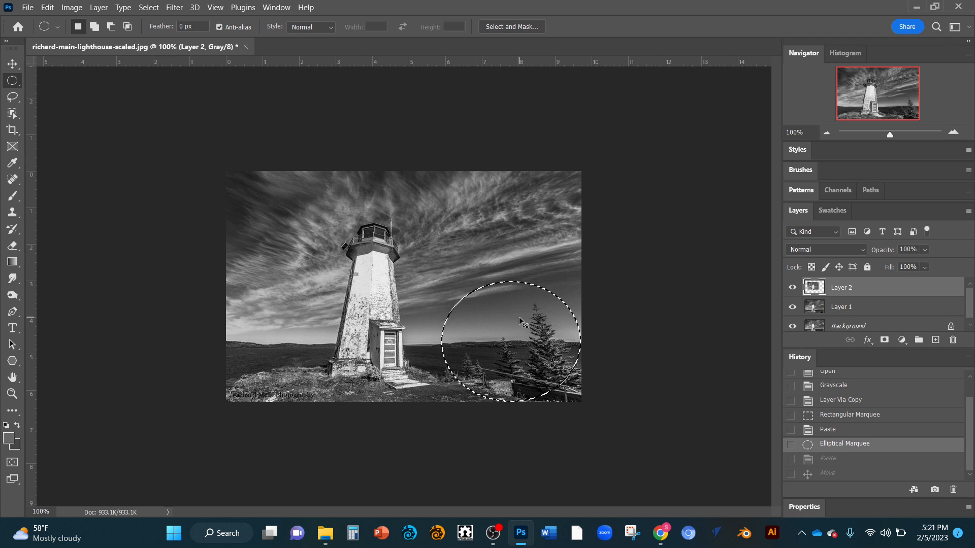
# Step: Paste the copied elliptical selection onto a new layer again
pyautogui.hotkey('ctrl', 'v')
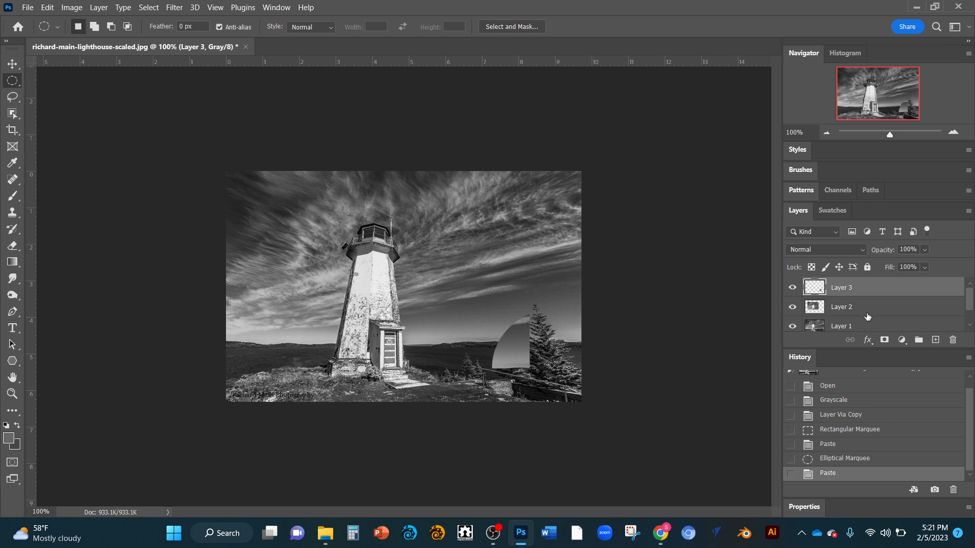
# Step: Undo the last paste, then copy an elliptical area of sky beside the lighthouse from Layer 1 onto a new layer
pyautogui.hotkey('ctrl', 'z')
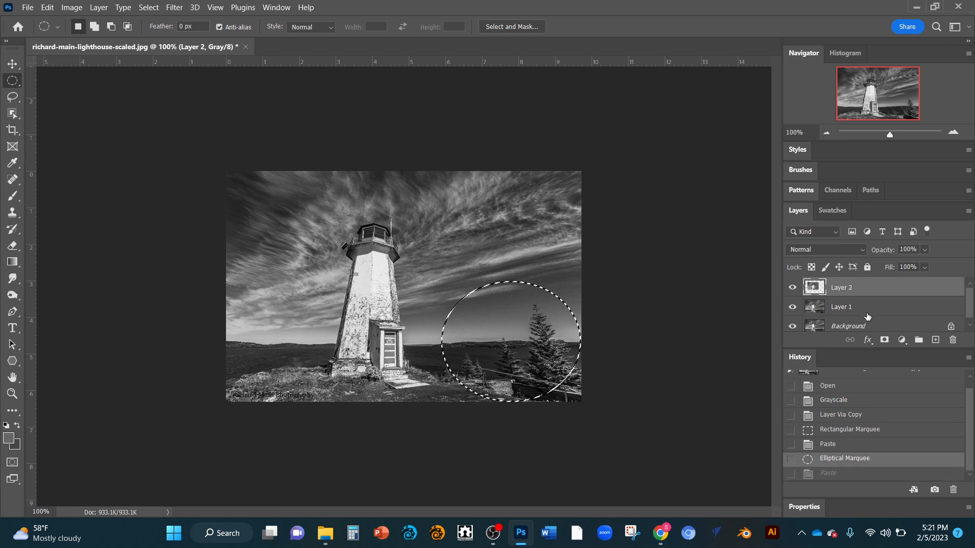
pyautogui.click(868, 309)
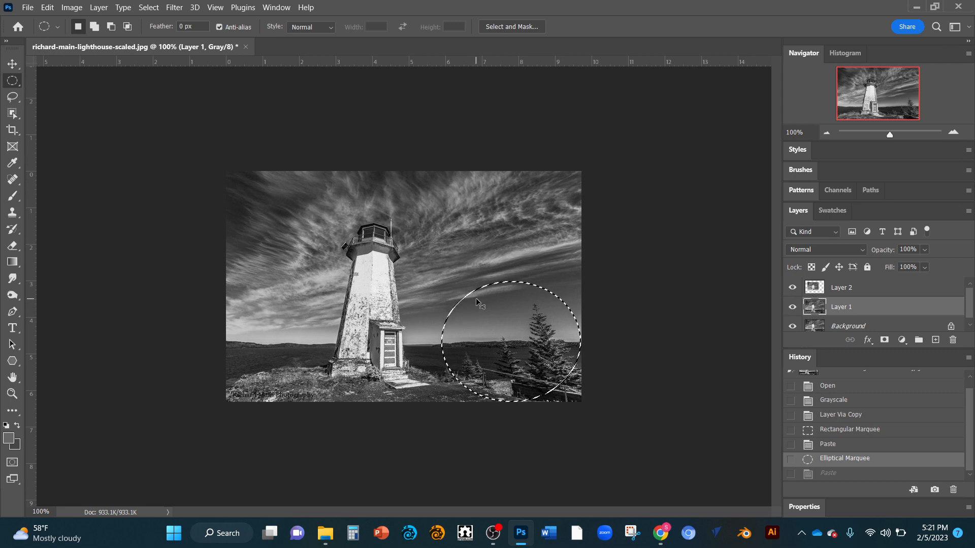
pyautogui.hotkey('ctrl', 'z')
pyautogui.moveTo(258, 198); pyautogui.dragTo(354, 304)
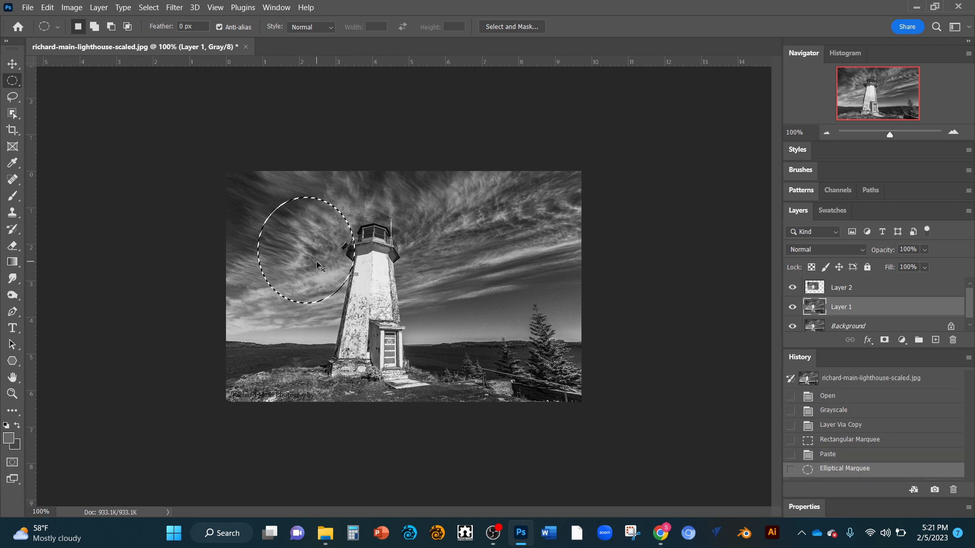
pyautogui.hotkey('ctrl', 'c')
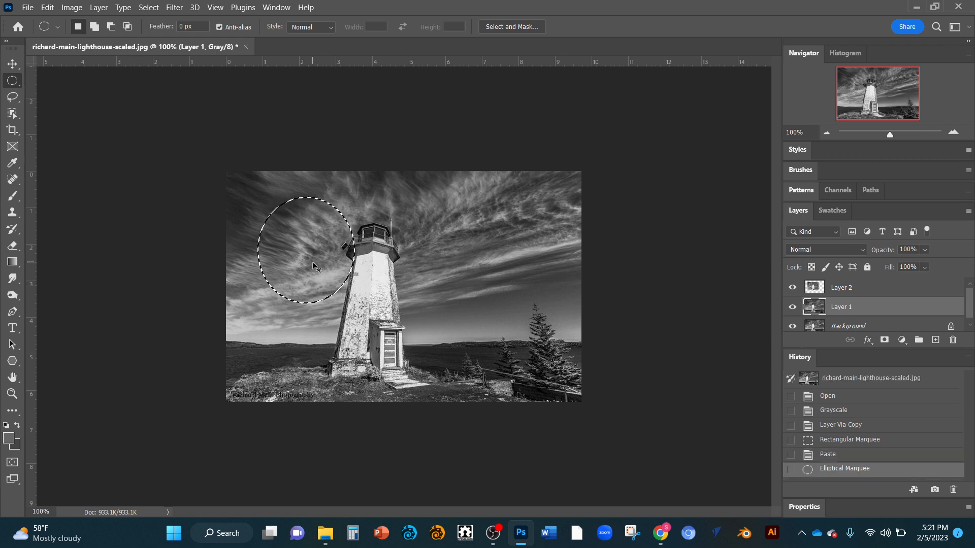
pyautogui.hotkey('ctrl', 'v')
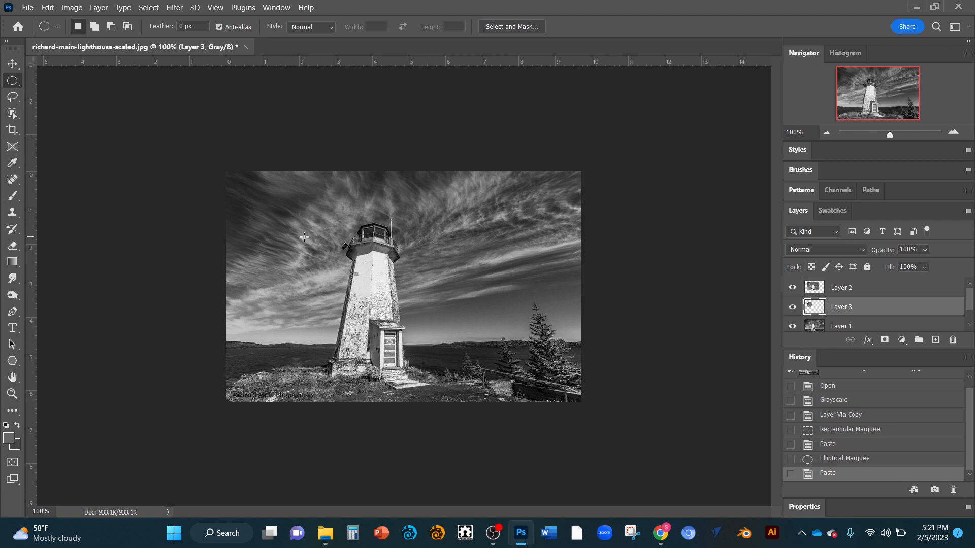
# Step: Move the pasted elliptical sky copy on Layer 3 over the left part of the lighthouse
pyautogui.press('v')
pyautogui.moveTo(305, 234)
pyautogui.mouseDown()
pyautogui.moveTo(336, 253)
pyautogui.moveTo(346, 237)
pyautogui.moveTo(305, 246)
pyautogui.mouseUp()
pyautogui.press('m')
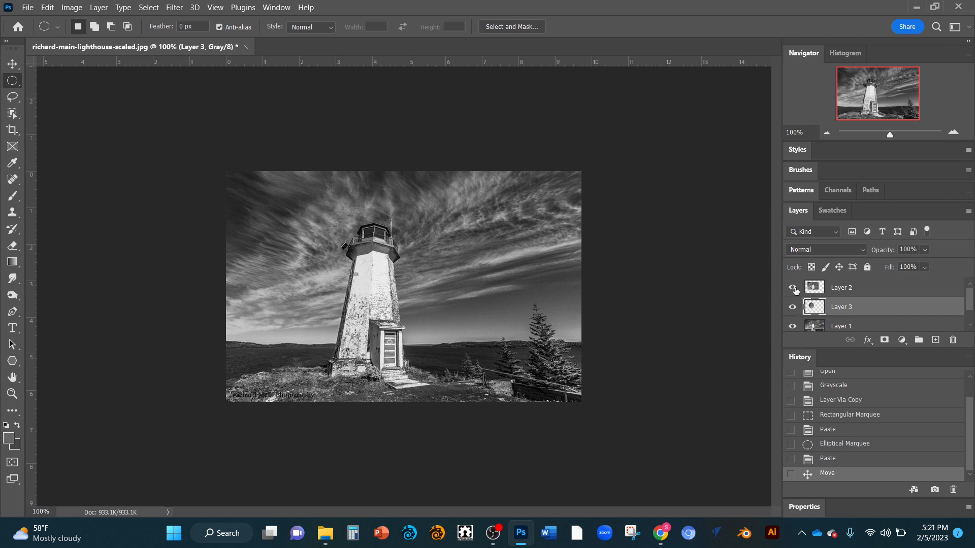
# Step: Check the elliptical copy with Layer 2 hidden, show Layer 2 again, and place it below Layer 3 in the layer order
pyautogui.click(792, 288)
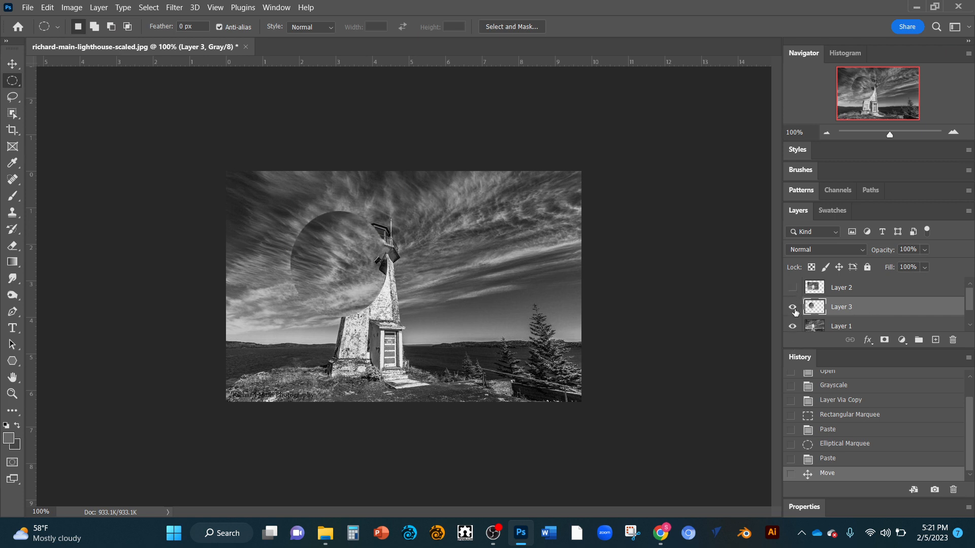
pyautogui.click(794, 288)
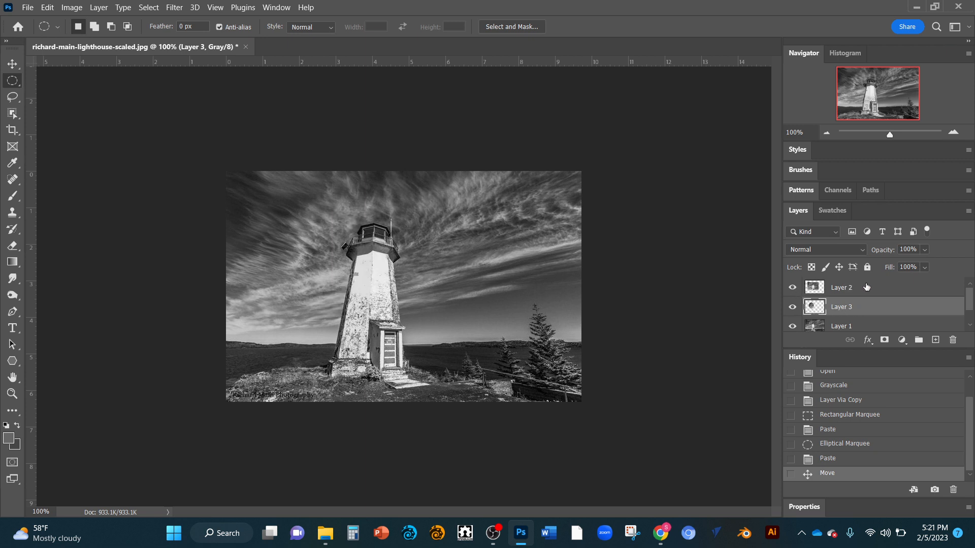
pyautogui.moveTo(867, 287); pyautogui.dragTo(866, 317)
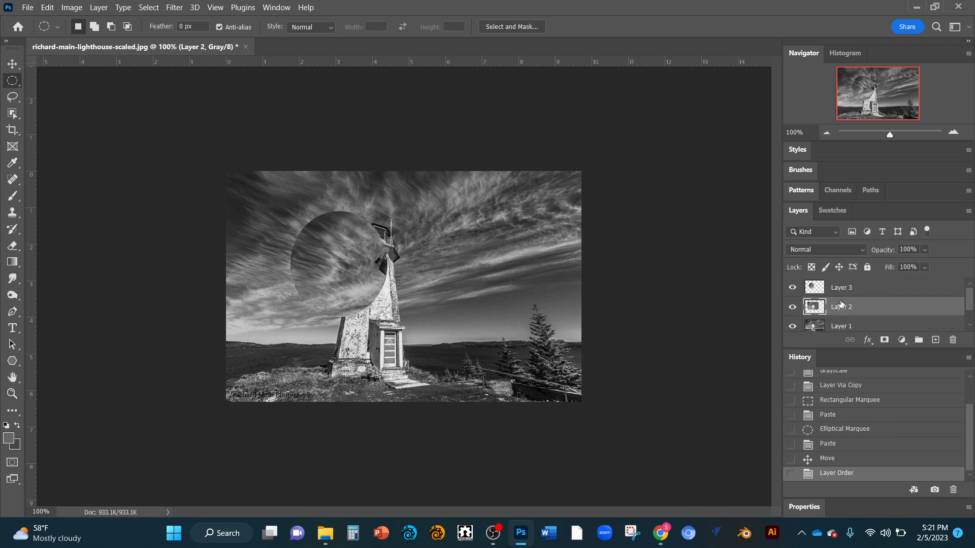
# Step: View Layer 3 in isolation by hiding Layer 2, Layer 1 and Background, and show the hidden layers again
pyautogui.click(793, 308)
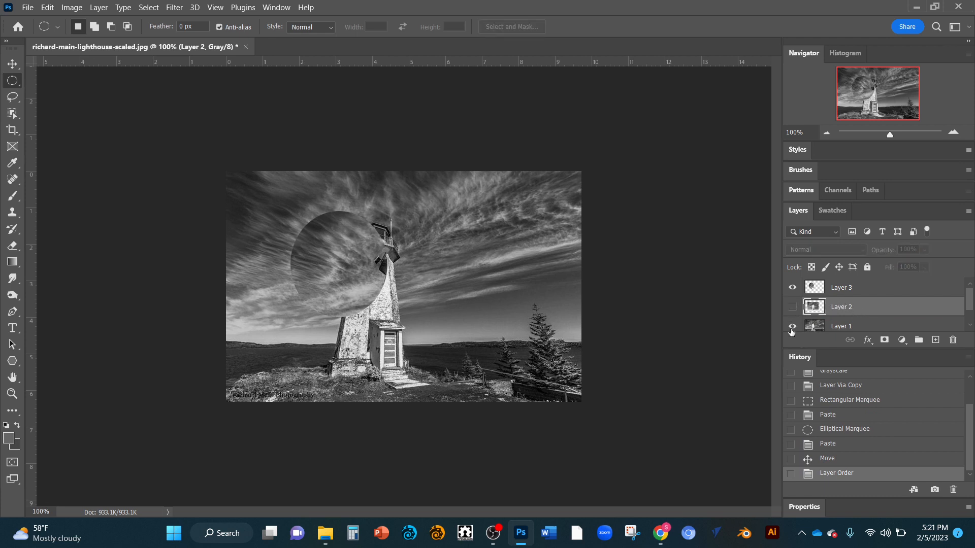
pyautogui.scroll(-1, 806, 329)
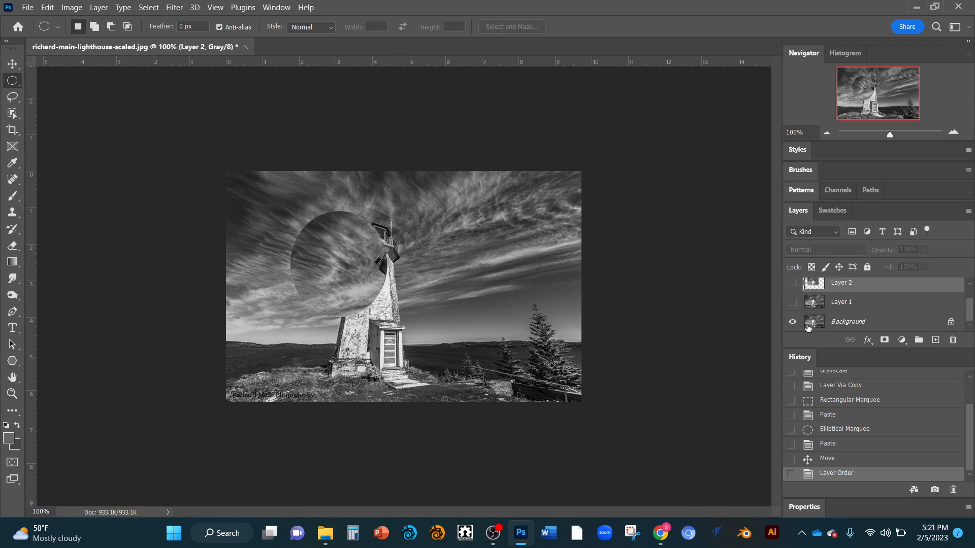
pyautogui.click(792, 322)
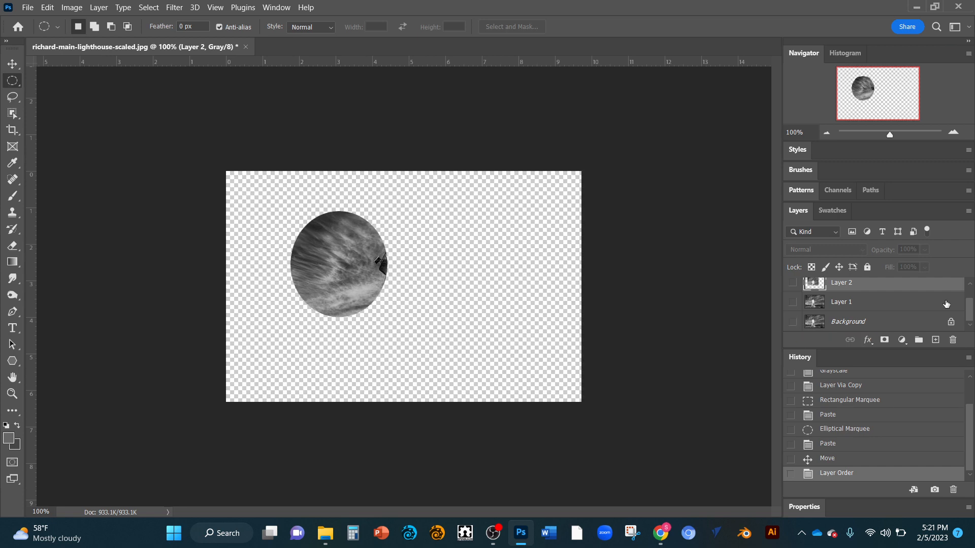
pyautogui.scroll(1, 885, 313)
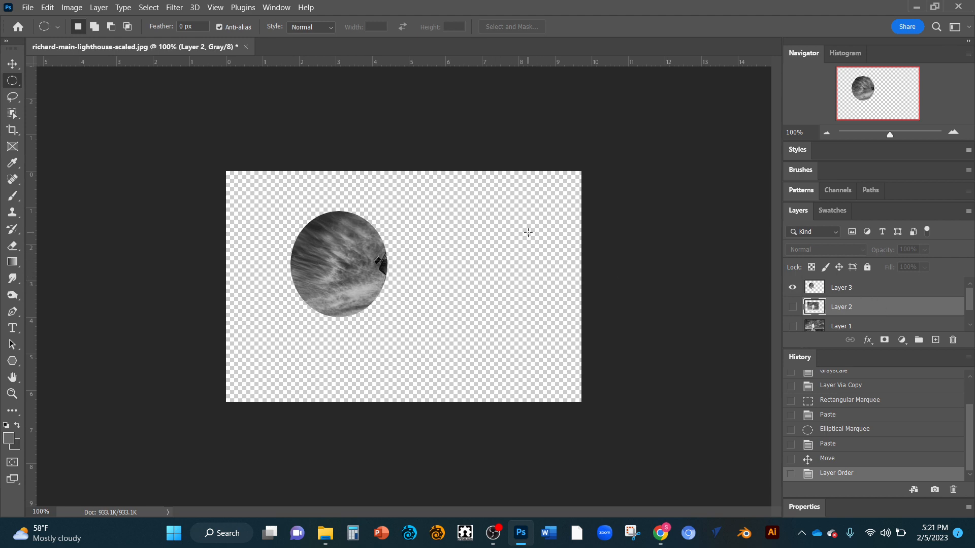
pyautogui.moveTo(792, 309); pyautogui.dragTo(818, 341)
pyautogui.scroll(1, 883, 329)
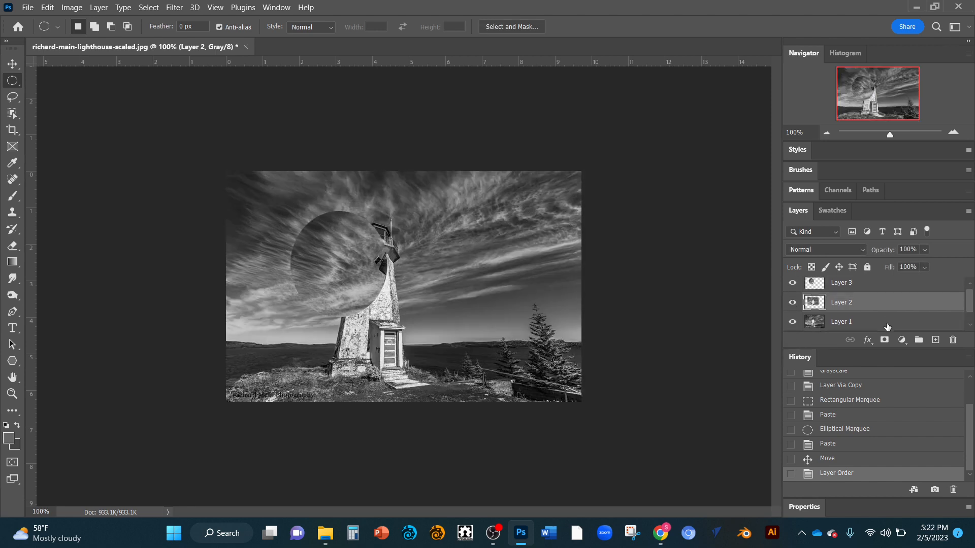
# Step: Delete Layer 3 and Layer 2, leaving Layer 1 and the Background
pyautogui.click(879, 288)
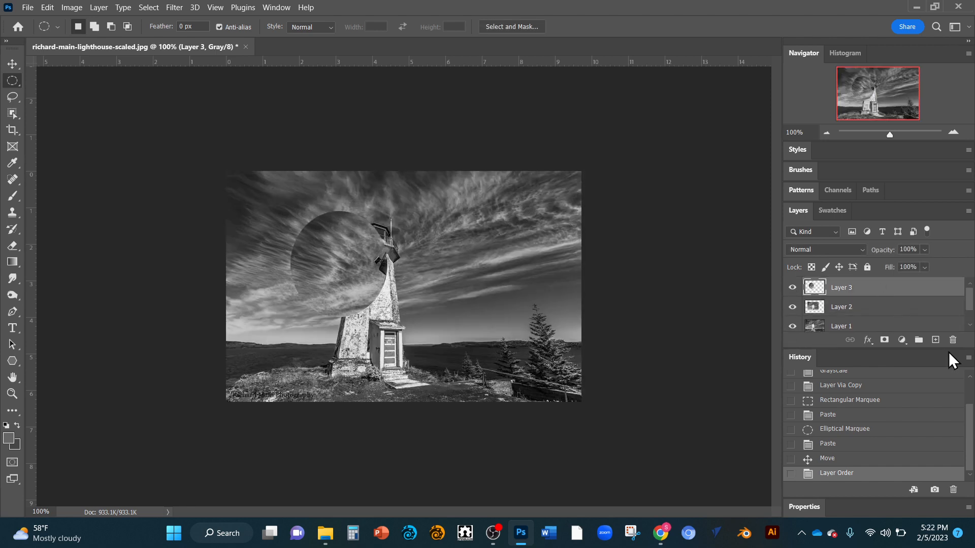
pyautogui.click(953, 341)
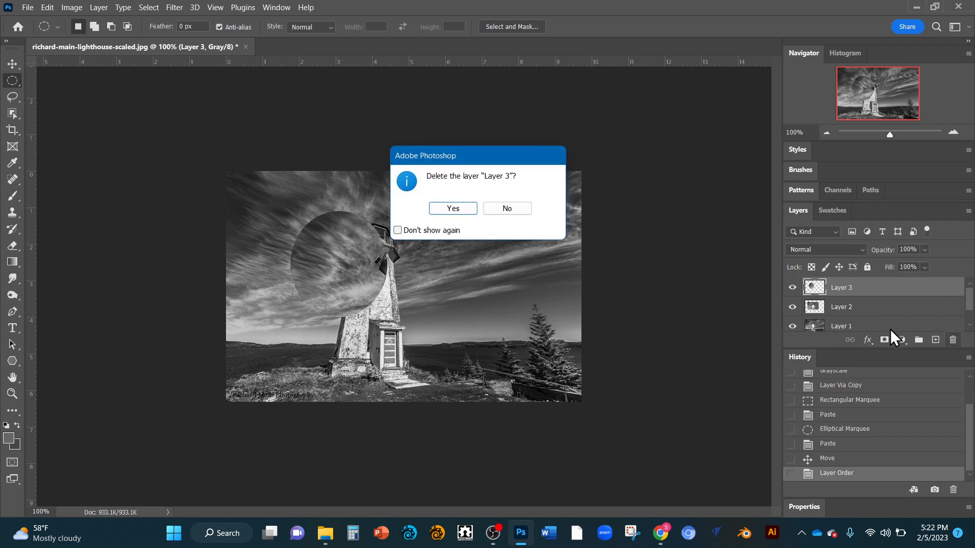
pyautogui.click(449, 209)
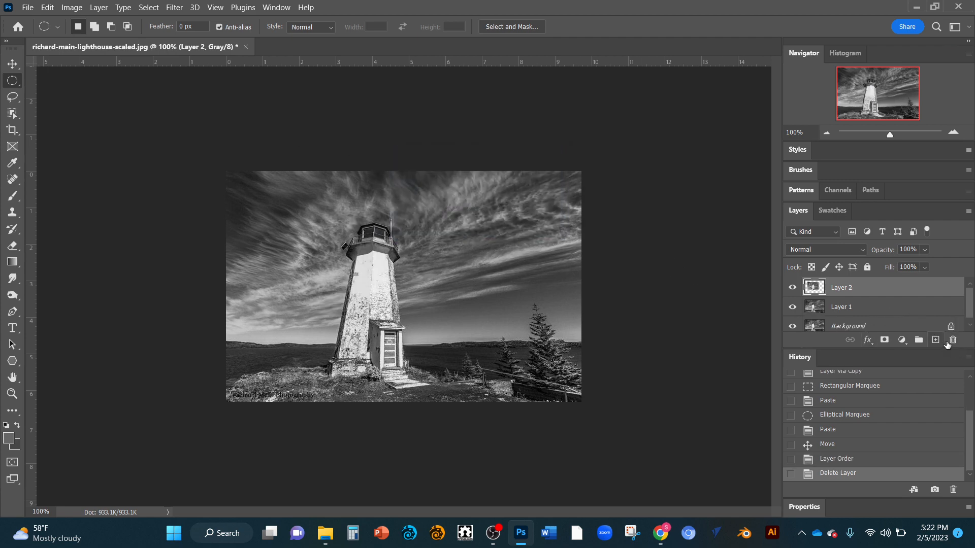
pyautogui.click(953, 341)
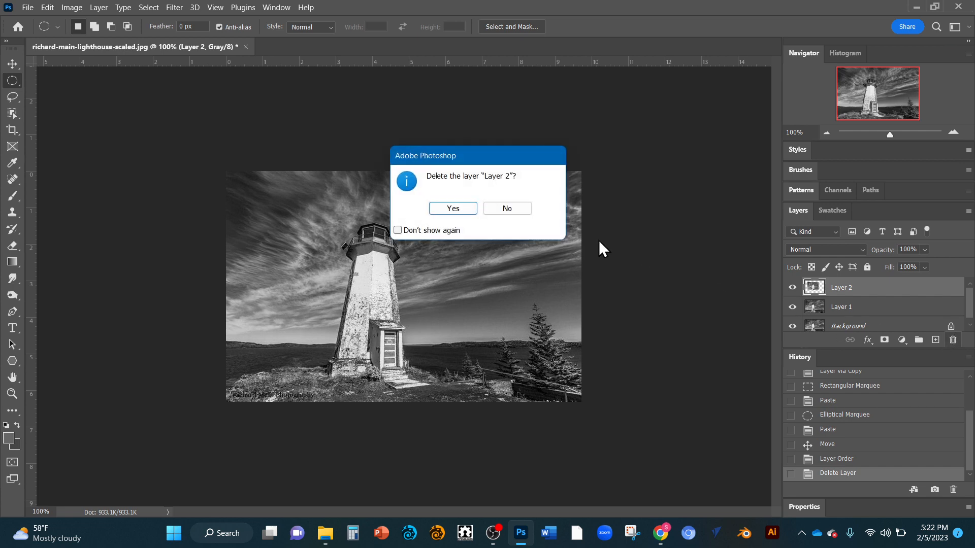
pyautogui.click(466, 207)
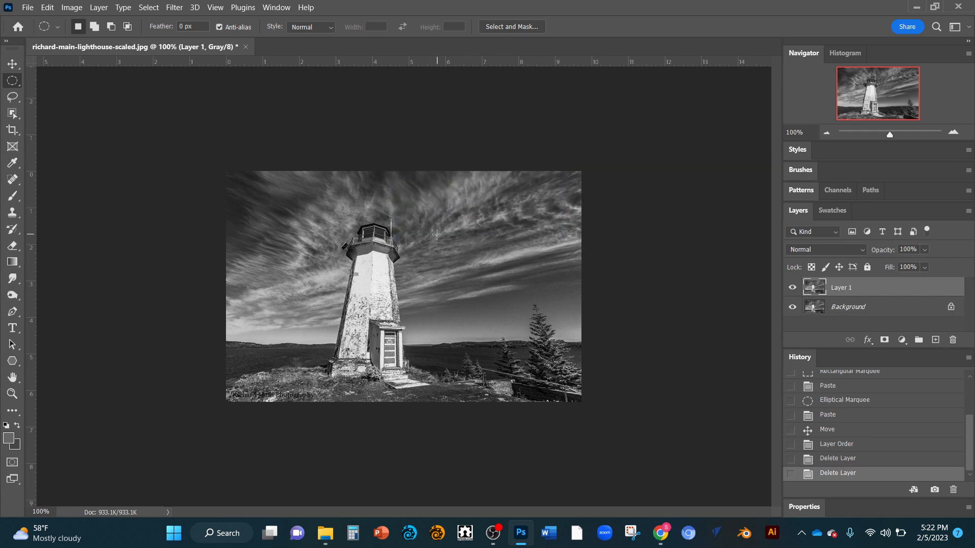
# Step: Select a freehand area around the lighthouse top and the surrounding sky with the Lasso tool
pyautogui.click(15, 99)
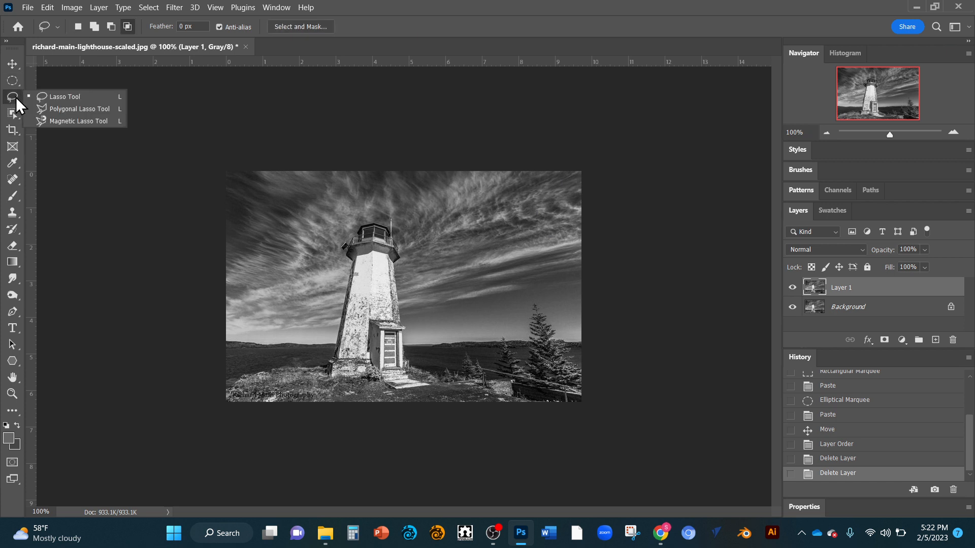
pyautogui.click(81, 99)
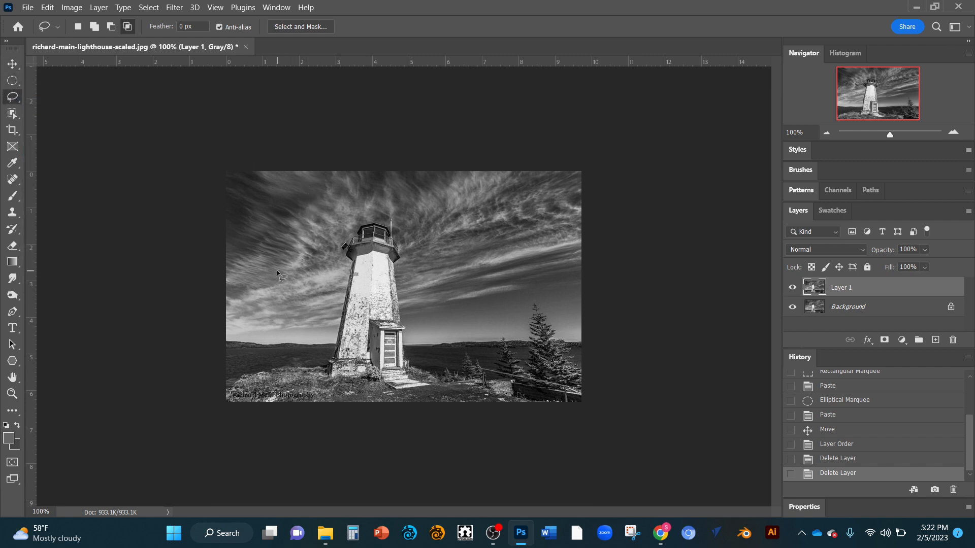
pyautogui.moveTo(276, 270)
pyautogui.mouseDown()
pyautogui.moveTo(257, 215)
pyautogui.moveTo(299, 183)
pyautogui.moveTo(388, 185)
pyautogui.moveTo(422, 214)
pyautogui.moveTo(413, 256)
pyautogui.moveTo(293, 299)
pyautogui.moveTo(273, 271)
pyautogui.mouseUp()
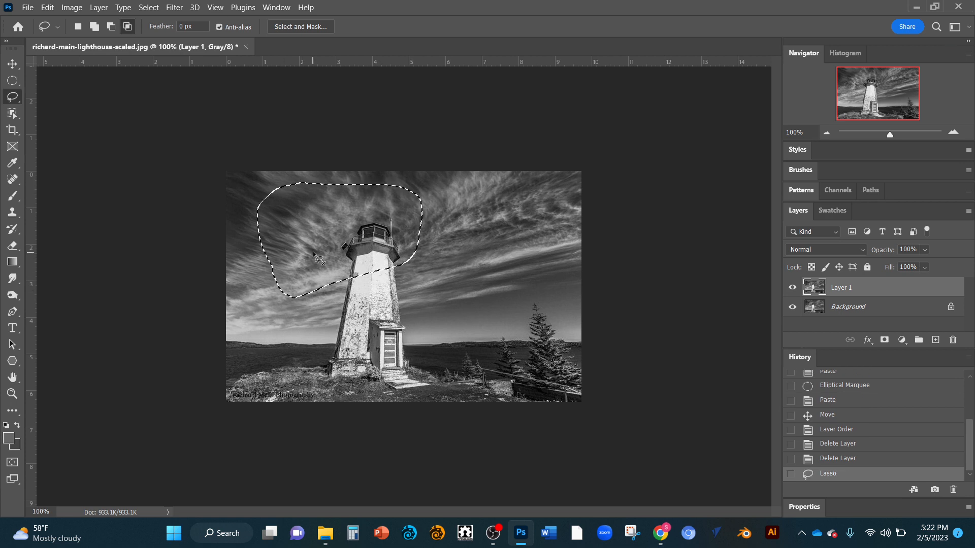
# Step: Try moving the lassoed area with the Move tool, and undo both the move and the lasso selection
pyautogui.click(13, 64)
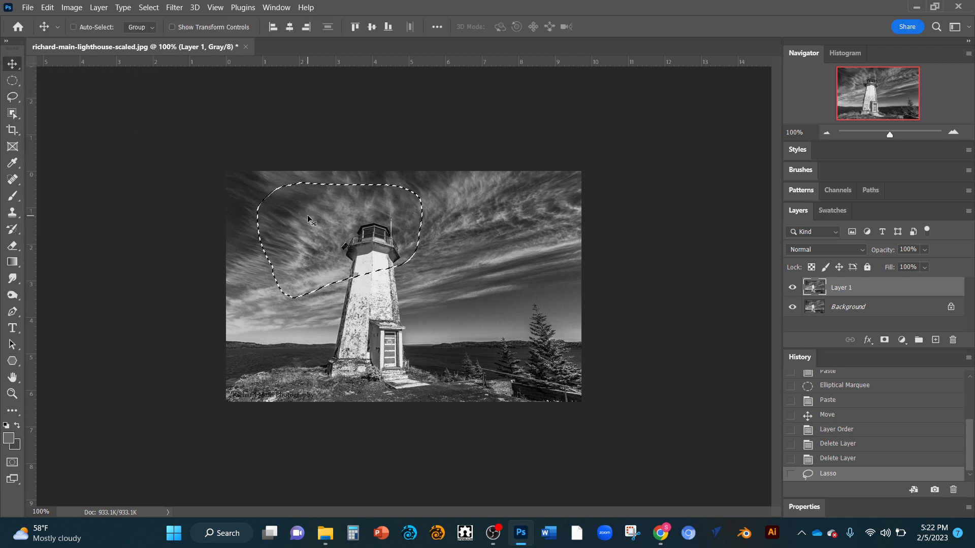
pyautogui.moveTo(307, 219)
pyautogui.mouseDown()
pyautogui.moveTo(354, 245)
pyautogui.moveTo(367, 216)
pyautogui.moveTo(300, 209)
pyautogui.moveTo(291, 257)
pyautogui.moveTo(378, 266)
pyautogui.moveTo(304, 226)
pyautogui.mouseUp()
pyautogui.hotkey('ctrl', 'z')
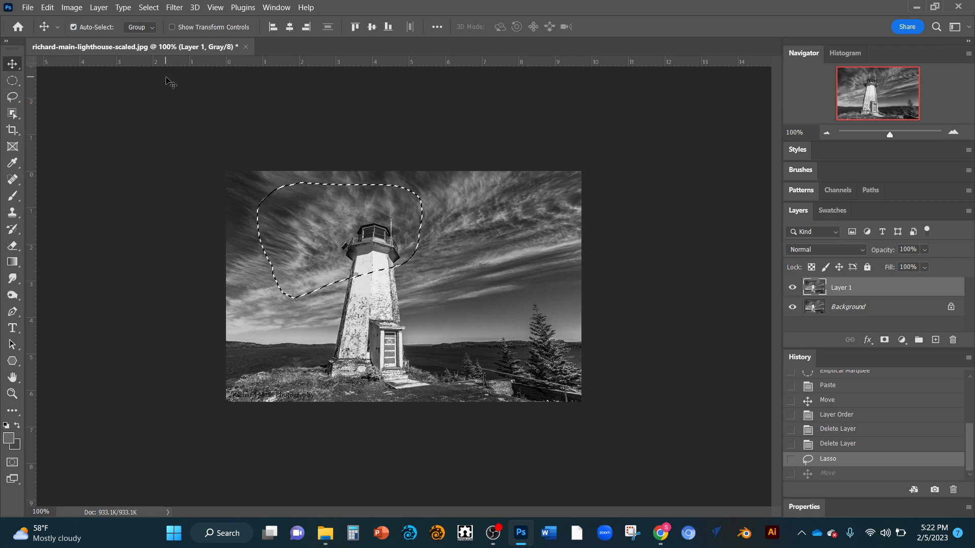
pyautogui.hotkey('ctrl', 'z')
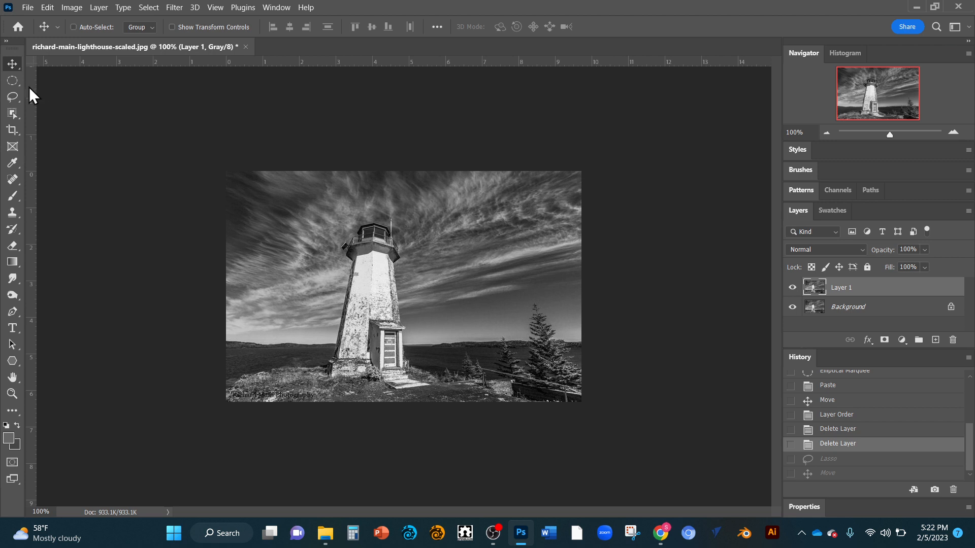
# Step: Start a Polygonal Lasso outline at the lighthouse's lower left corner and trace the left wall up to the gallery
pyautogui.moveTo(12, 96); pyautogui.dragTo(60, 107)
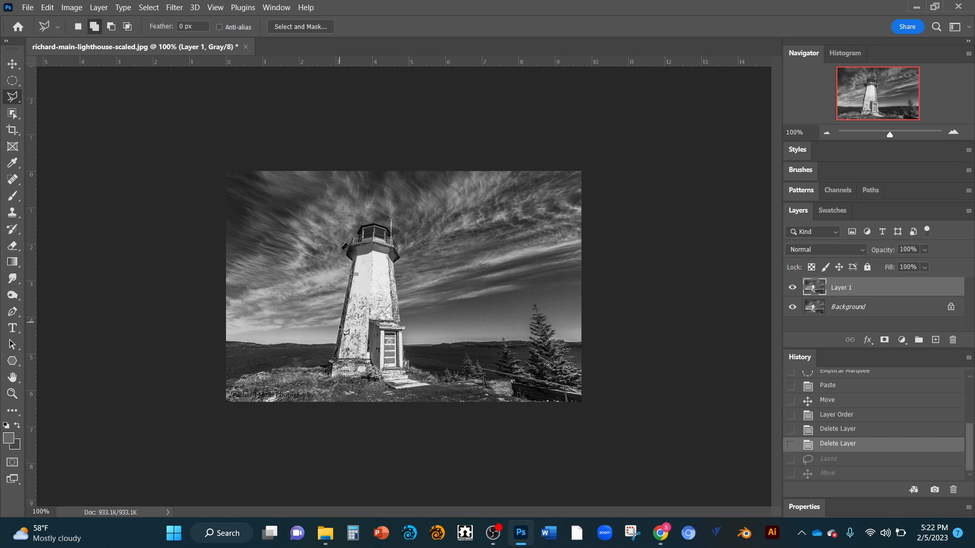
pyautogui.click(336, 359)
pyautogui.click(352, 263)
pyautogui.scroll(15, 376, 251)
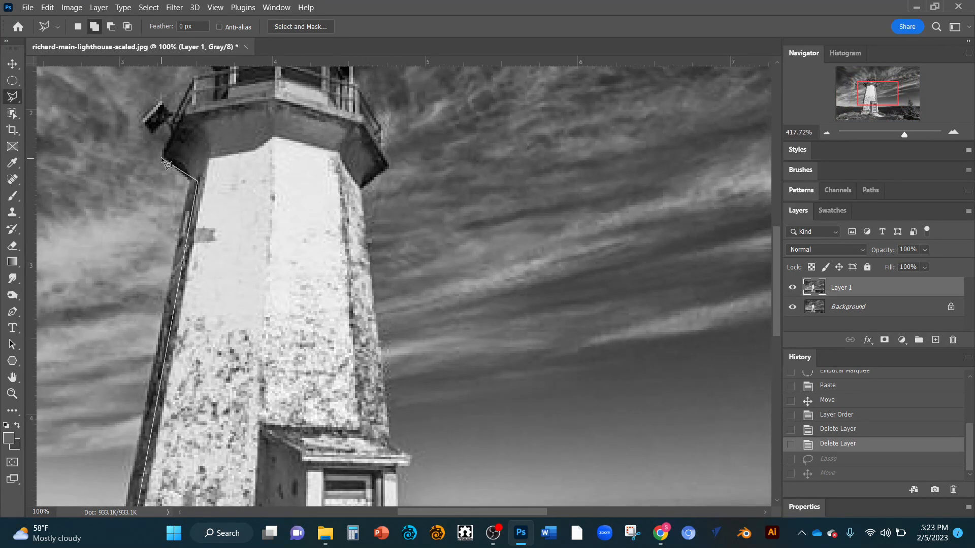
pyautogui.click(196, 182)
# Step: Continue the polygonal outline around the left side of the gallery, its protruding fixture and the left railing
pyautogui.click(175, 170)
pyautogui.click(161, 156)
pyautogui.click(169, 125)
pyautogui.click(176, 116)
pyautogui.click(195, 77)
# Step: Trace the polygonal outline along the left side of the lantern room and up to the roof's peak
pyautogui.scroll(3, 206, 89)
pyautogui.scroll(-5, 206, 89)
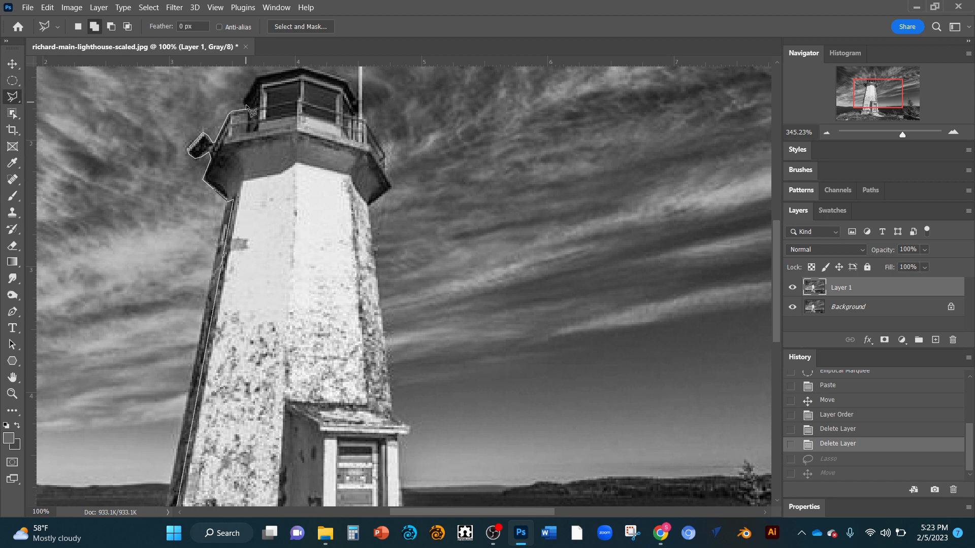
pyautogui.click(242, 107)
pyautogui.scroll(2, 274, 77)
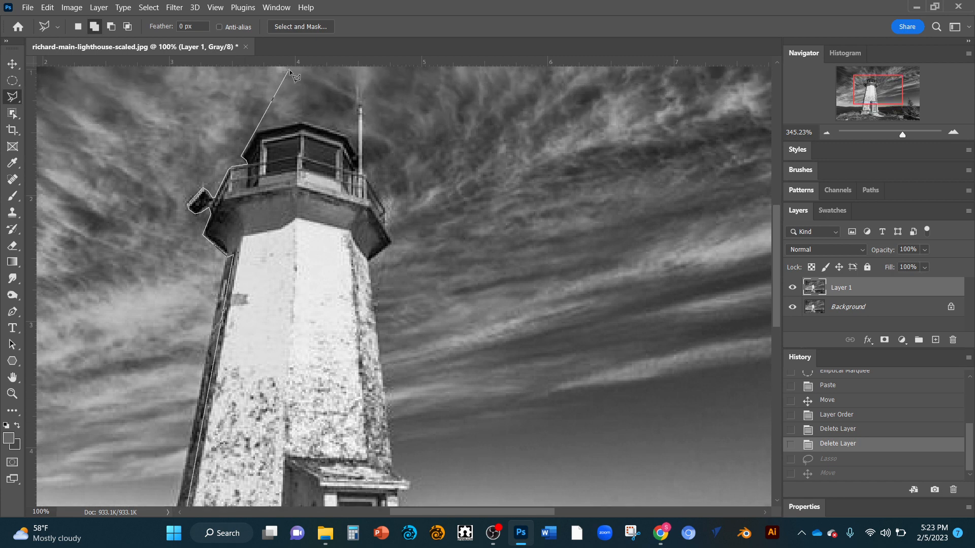
pyautogui.click(298, 121)
# Step: Extend the polygonal outline down the roof's right side and around the antenna mast to the railing
pyautogui.scroll(3, 351, 146)
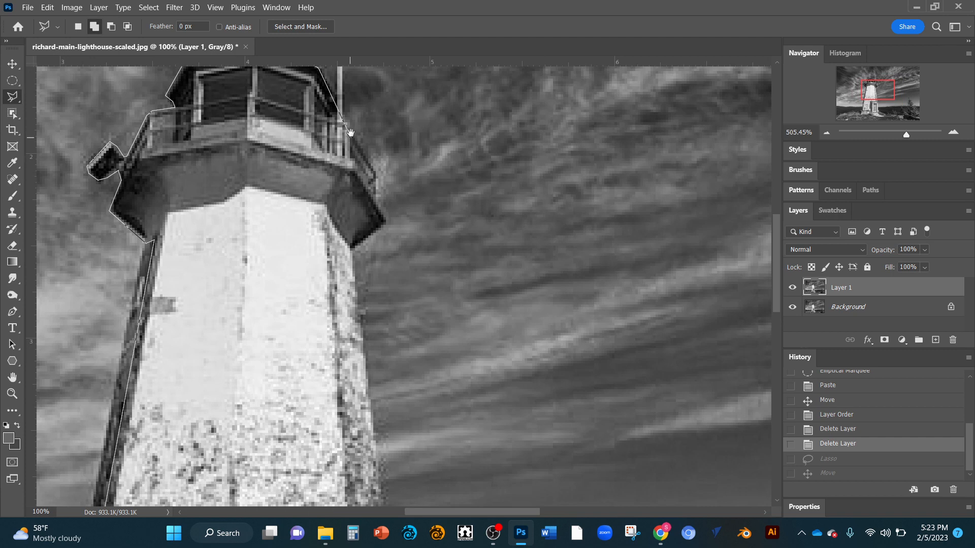
pyautogui.moveTo(347, 142); pyautogui.dragTo(342, 236)
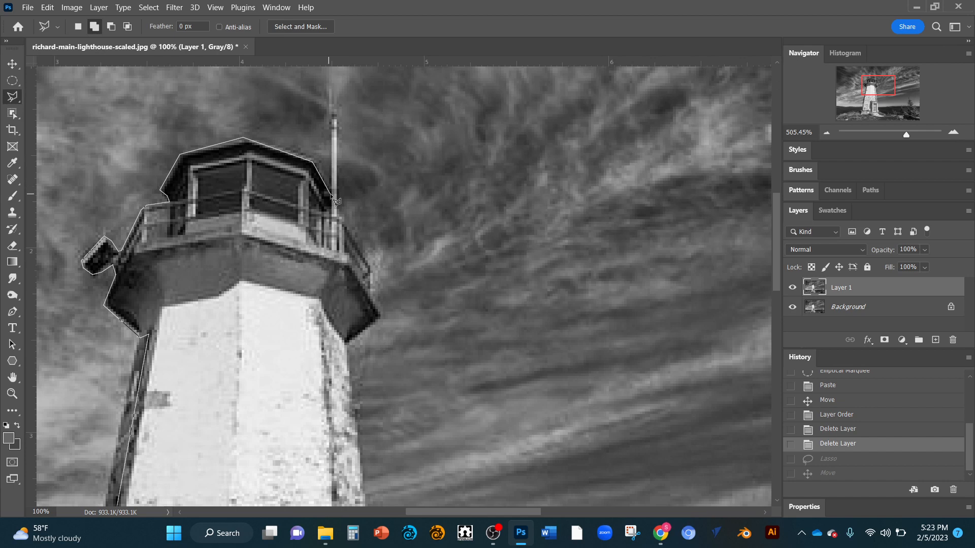
pyautogui.click(331, 194)
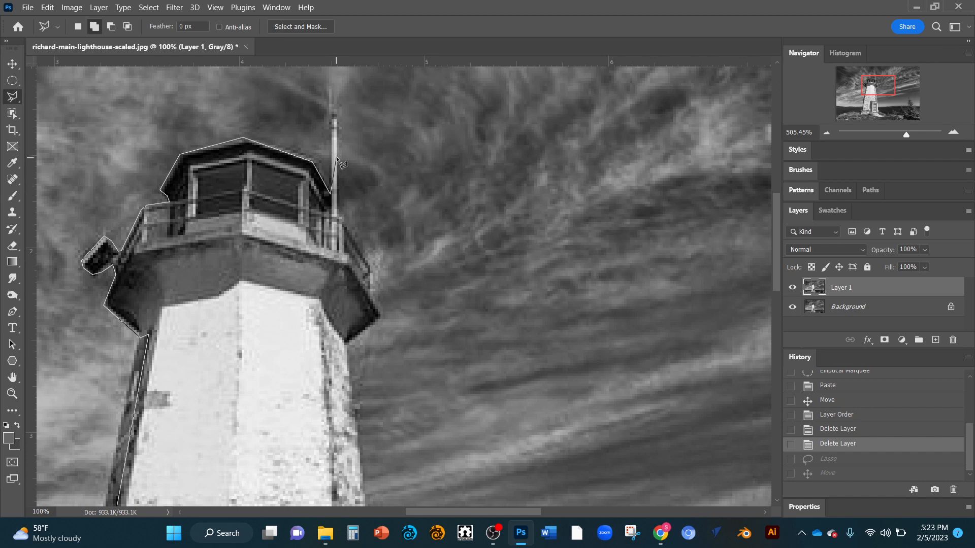
pyautogui.click(331, 113)
pyautogui.click(339, 216)
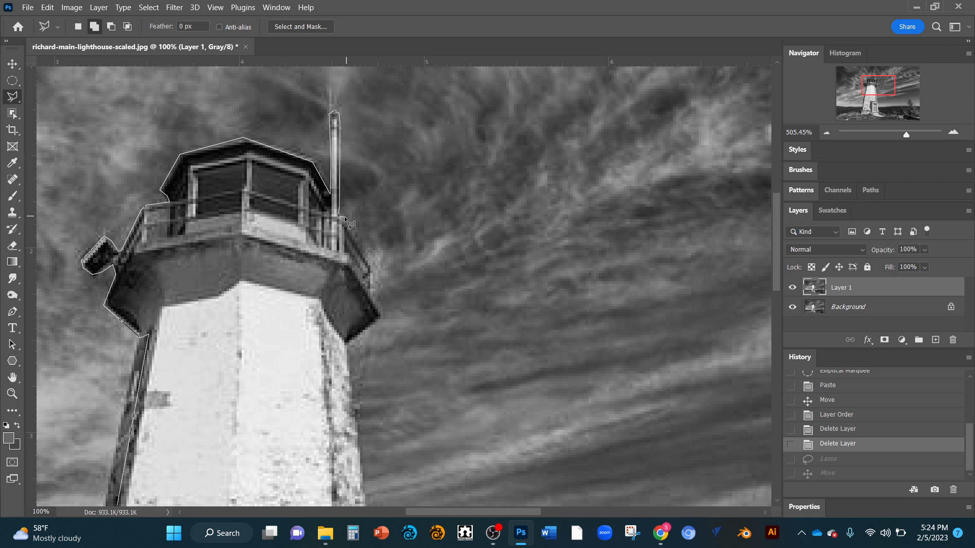
# Step: Trace the polygonal outline around the right railing and gallery, and down the tower's right wall toward the porch roof
pyautogui.click(345, 218)
pyautogui.click(375, 274)
pyautogui.click(384, 318)
pyautogui.moveTo(331, 331); pyautogui.dragTo(336, 128)
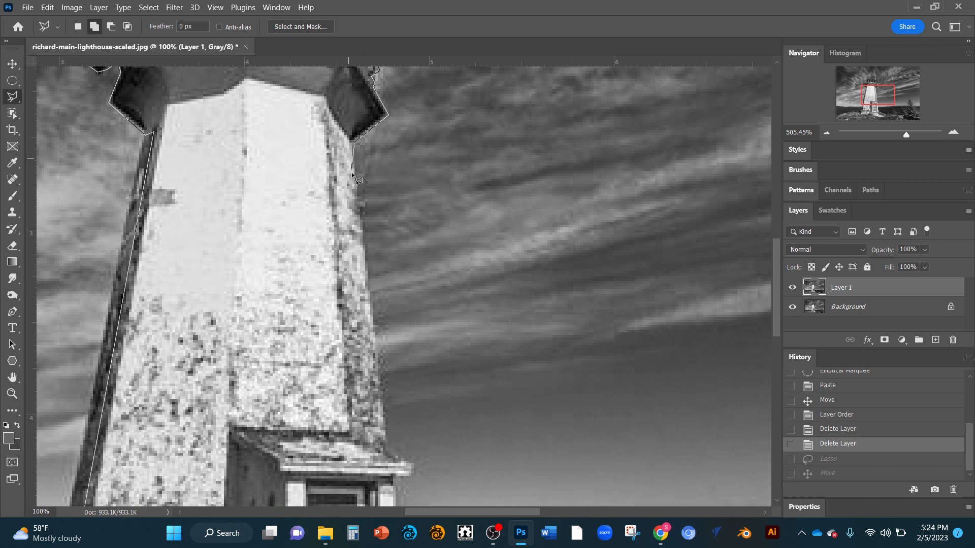
pyautogui.click(364, 245)
pyautogui.click(382, 370)
# Step: Continue the polygonal outline down the tower's right wall, around the porch roof's eave and down the porch's right side to the doorstep
pyautogui.moveTo(392, 411); pyautogui.dragTo(374, 93)
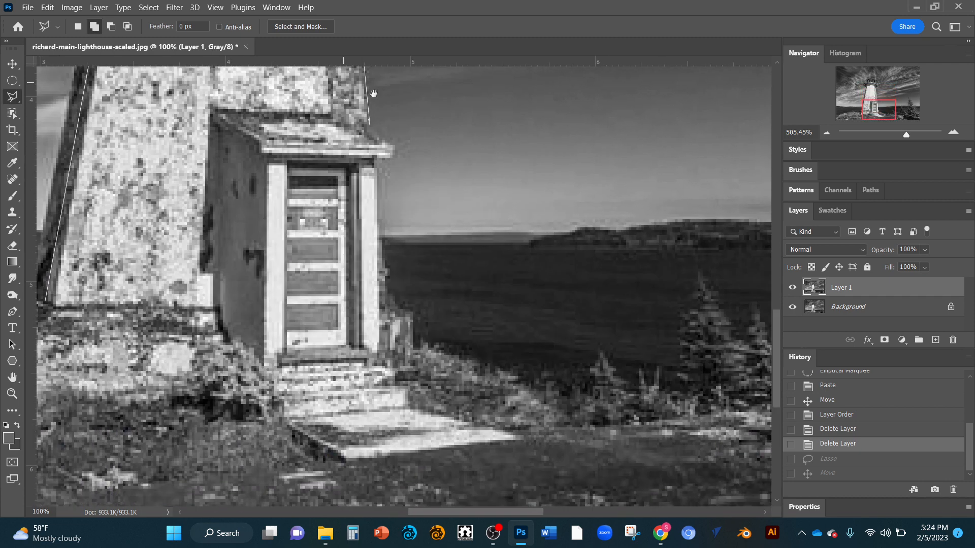
pyautogui.click(377, 160)
pyautogui.click(379, 199)
pyautogui.moveTo(392, 364); pyautogui.dragTo(374, 252)
pyautogui.click(373, 247)
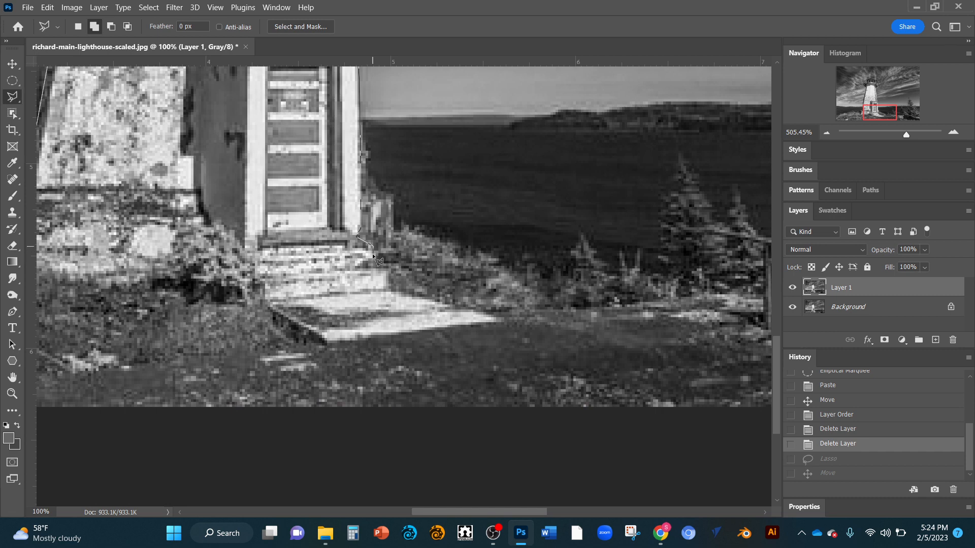
# Step: Trace the polygonal outline down the right edge of the steps and around the front landing
pyautogui.click(376, 254)
pyautogui.click(389, 283)
pyautogui.click(503, 318)
pyautogui.click(279, 337)
pyautogui.scroll(-5, 279, 337)
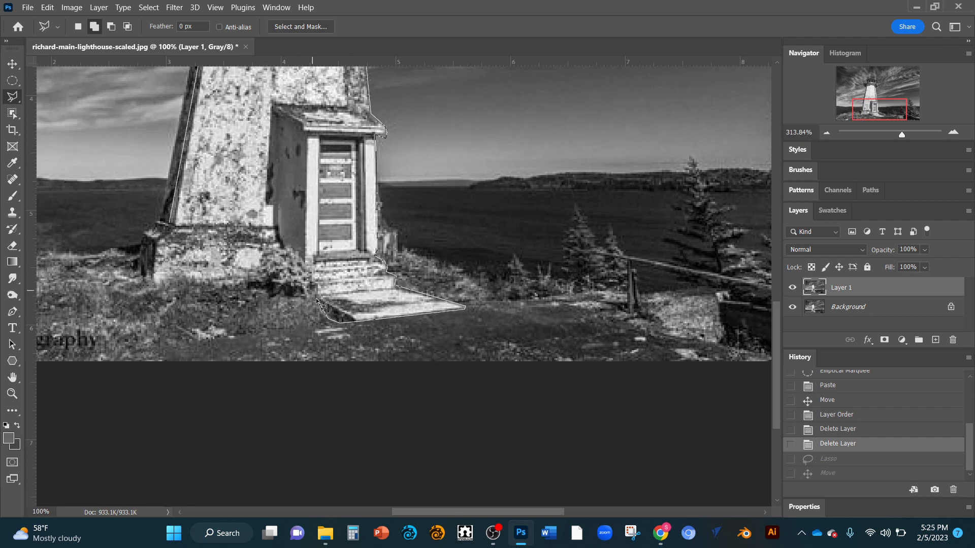
# Step: Trace the polygonal outline along the bushes and stone base to the tower's lower left corner and close the selection
pyautogui.click(268, 296)
pyautogui.click(258, 273)
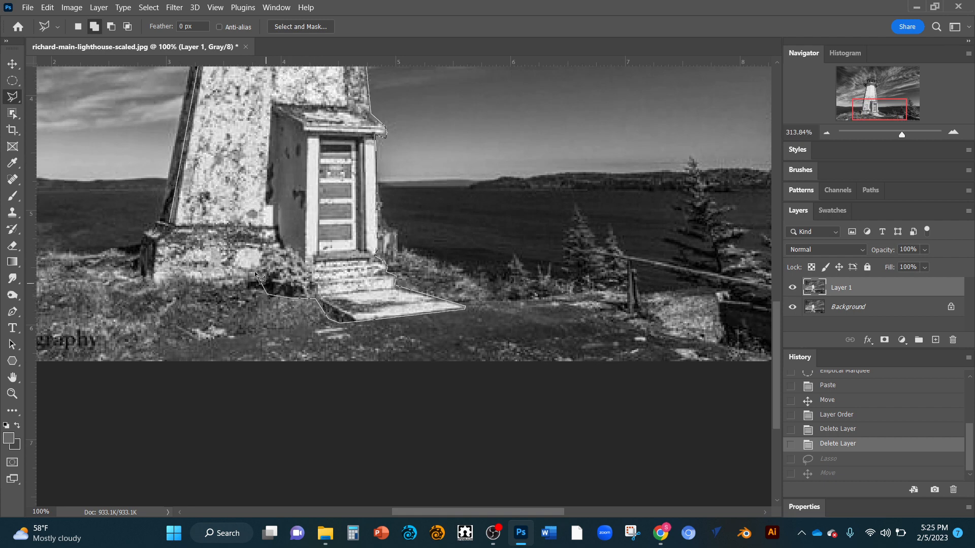
pyautogui.click(185, 283)
pyautogui.click(174, 270)
pyautogui.click(155, 289)
pyautogui.click(138, 264)
pyautogui.click(141, 232)
pyautogui.click(173, 223)
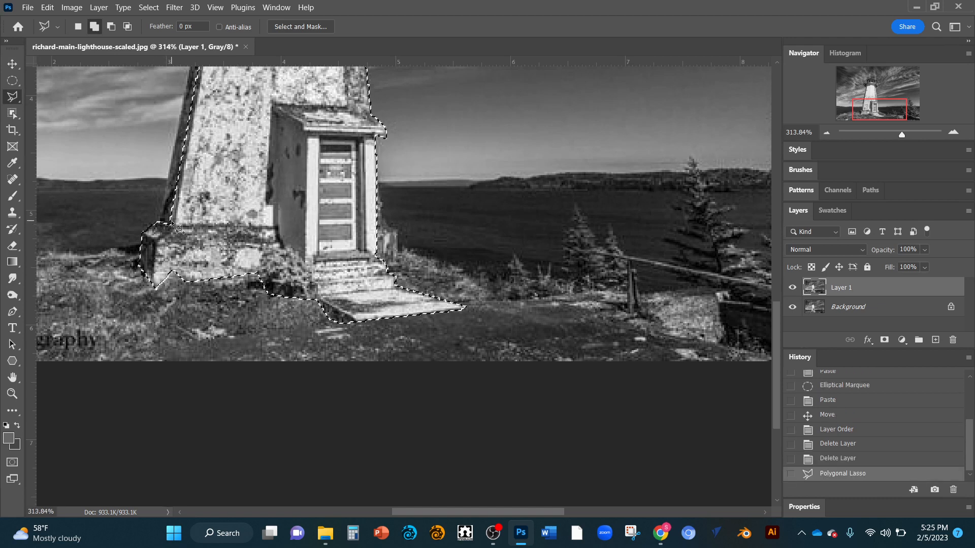
pyautogui.click(172, 223)
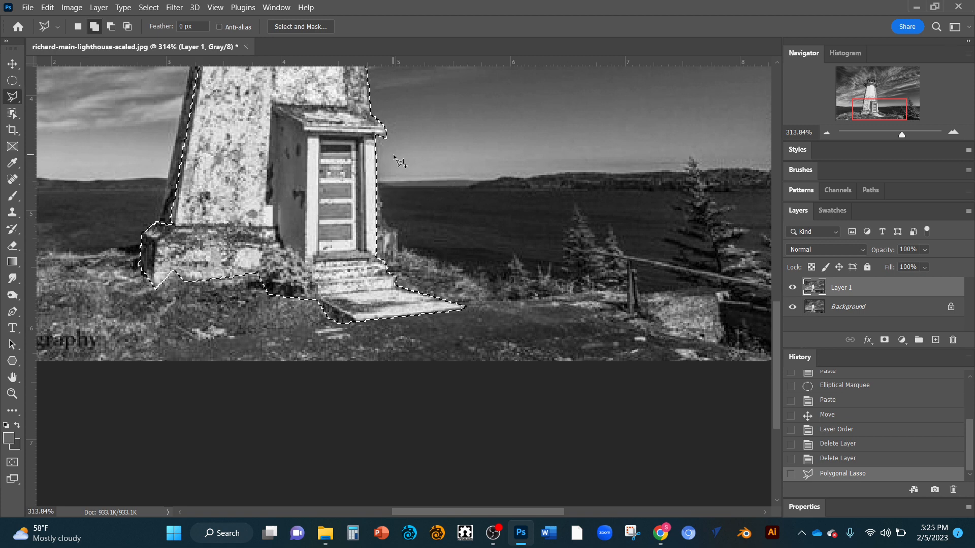
# Step: Move the selected lighthouse to the right on Layer 1, and hide and show the Background layer to inspect the cutout
pyautogui.scroll(5, 396, 158)
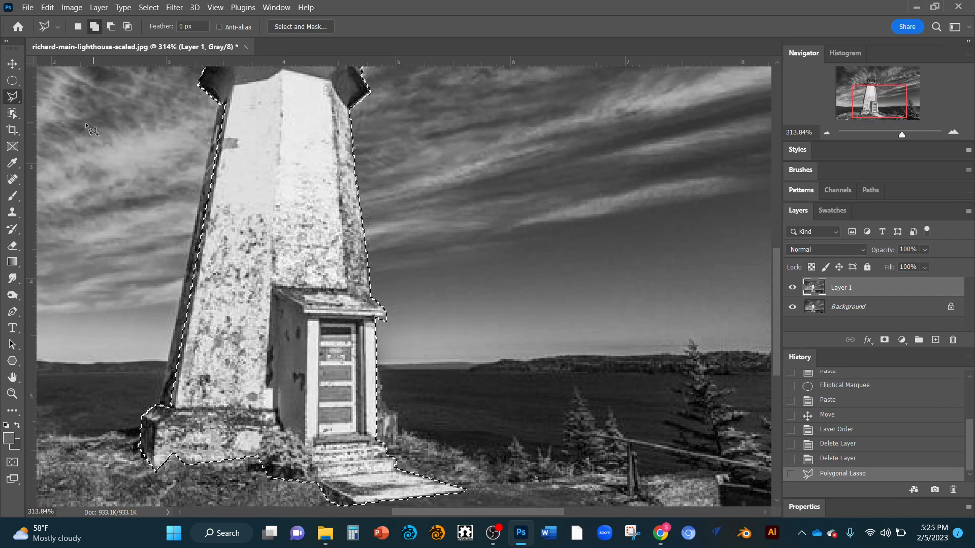
pyautogui.click(13, 64)
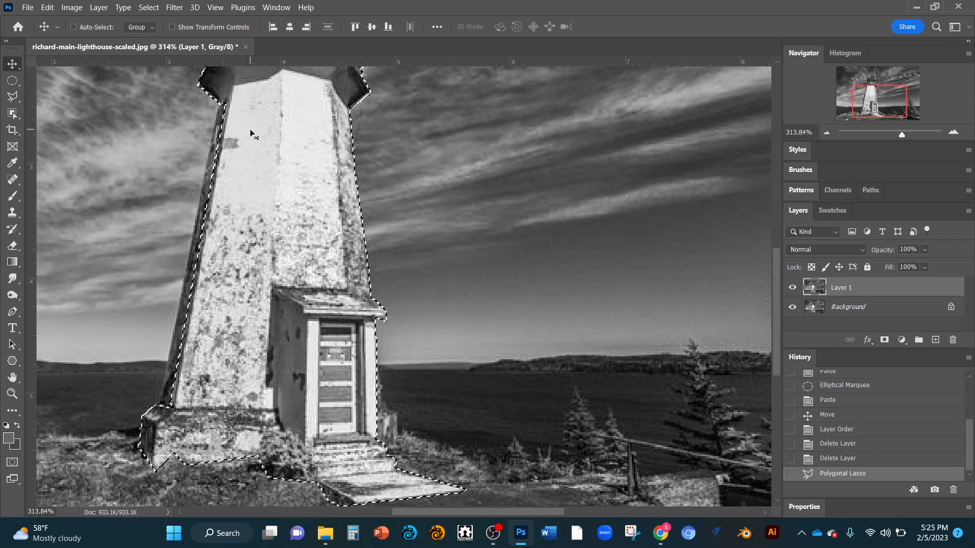
pyautogui.moveTo(257, 130); pyautogui.dragTo(487, 152)
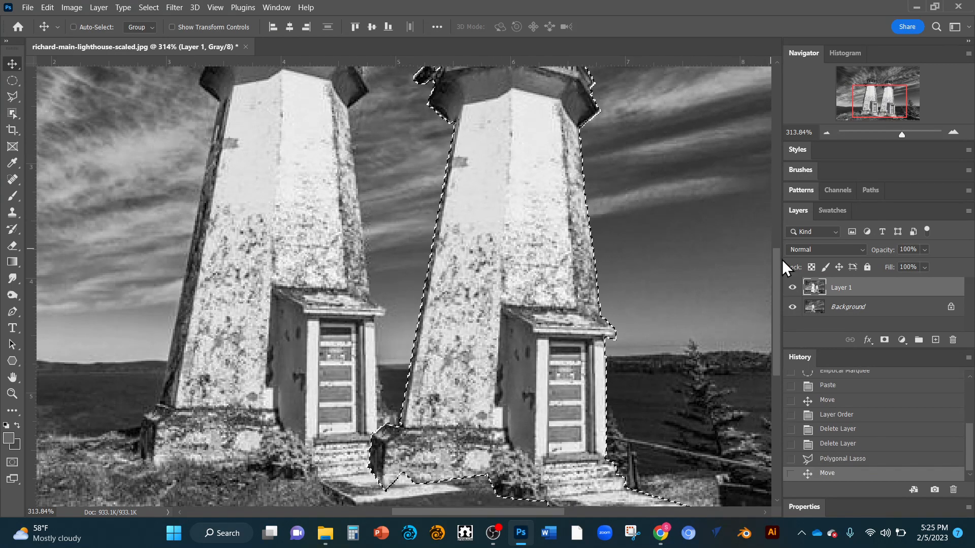
pyautogui.click(792, 308)
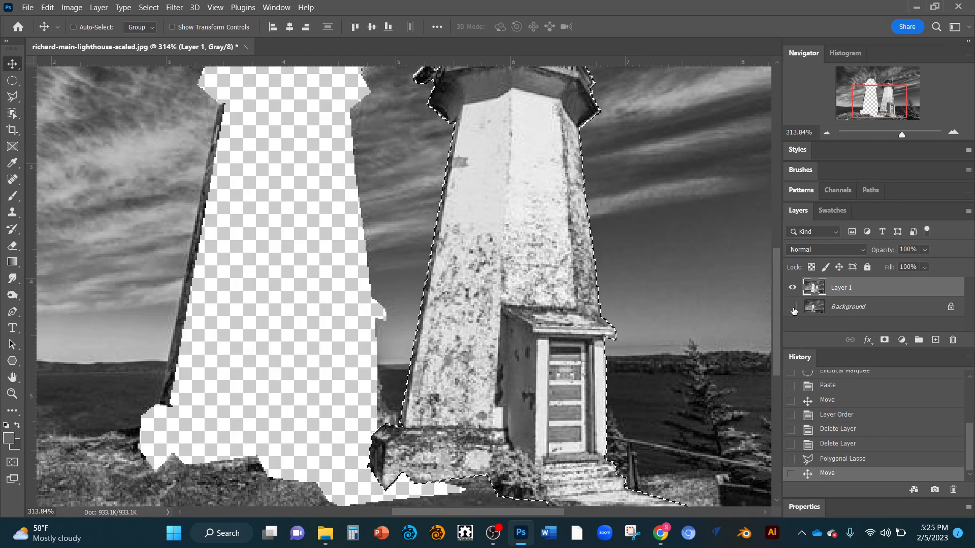
pyautogui.click(793, 307)
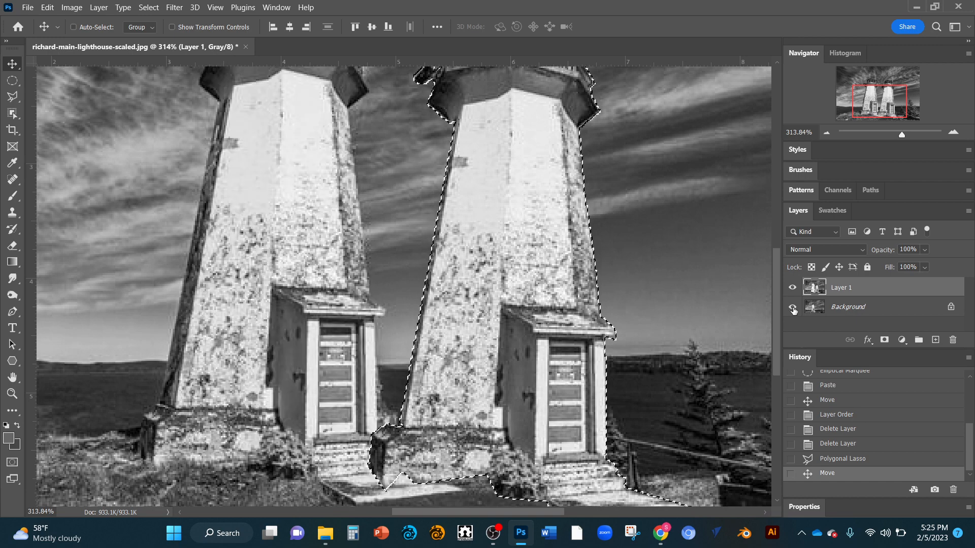
# Step: Undo the lighthouse move and the Polygonal Lasso selection
pyautogui.hotkey('ctrl', 'z')
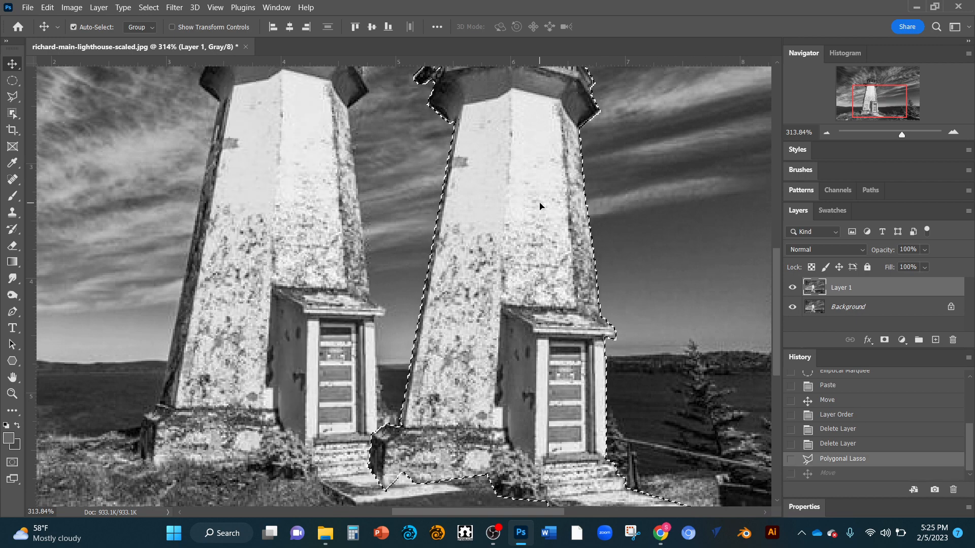
pyautogui.scroll(3, 404, 168)
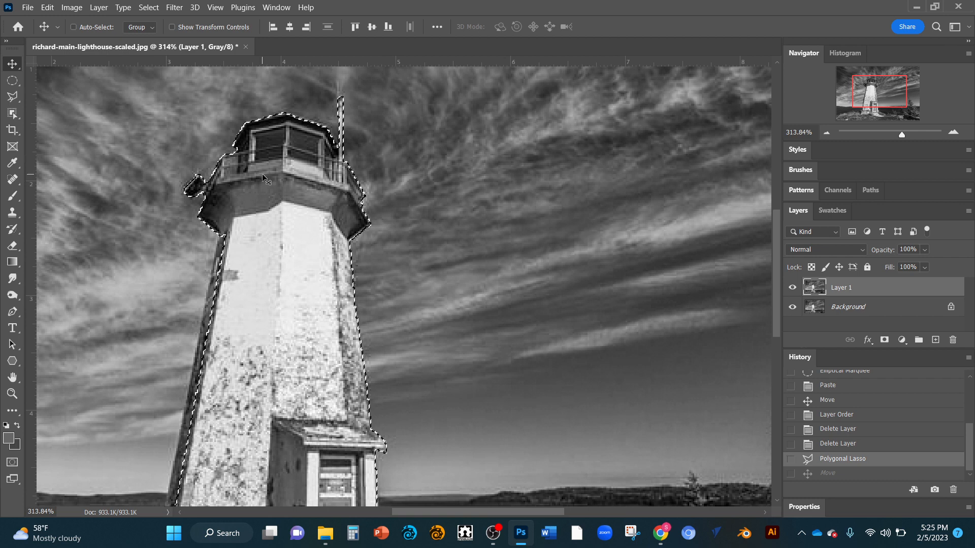
pyautogui.press('ctrl')
pyautogui.hotkey('ctrl', 'z')
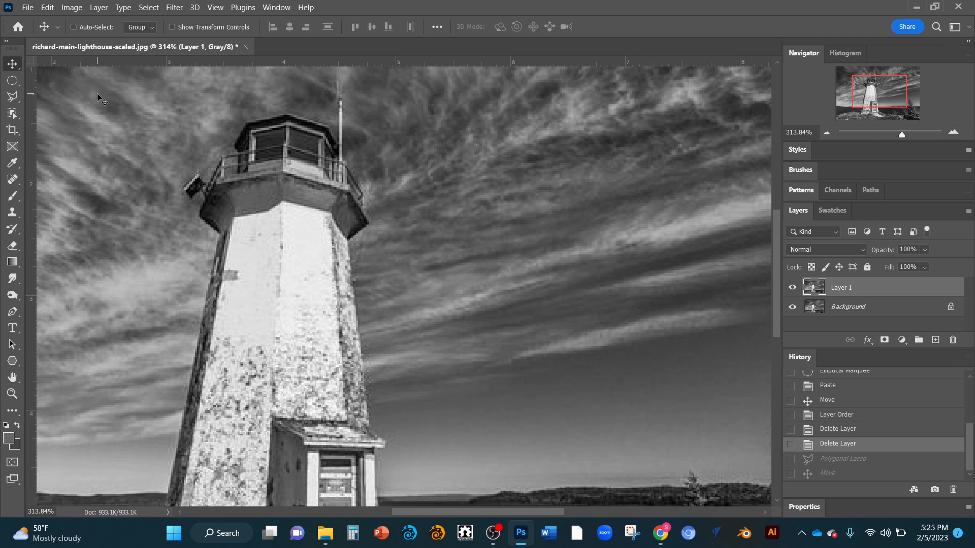
# Step: Trace the lighthouse with the Magnetic Lasso from the base's left corner up the left wall to the gallery
pyautogui.click(14, 98)
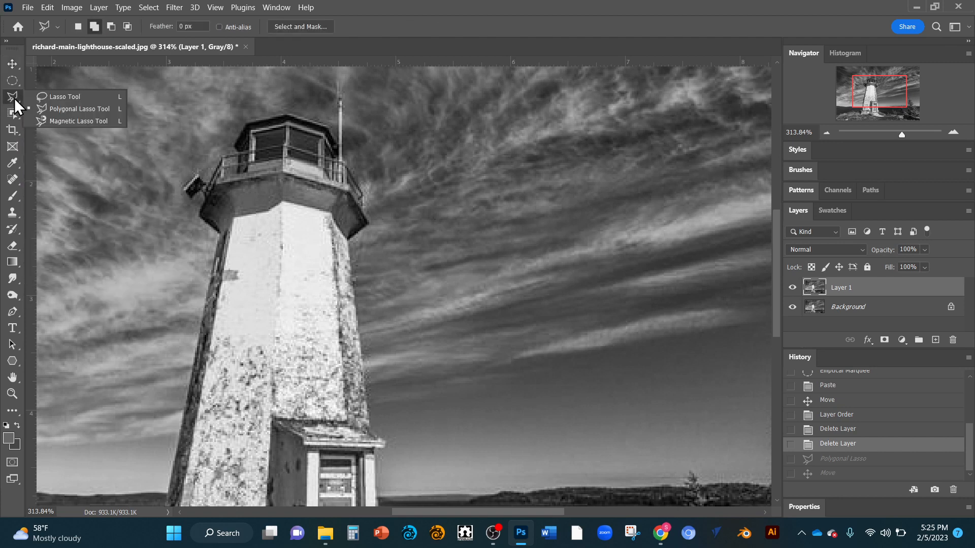
pyautogui.click(65, 120)
pyautogui.scroll(-3, 239, 243)
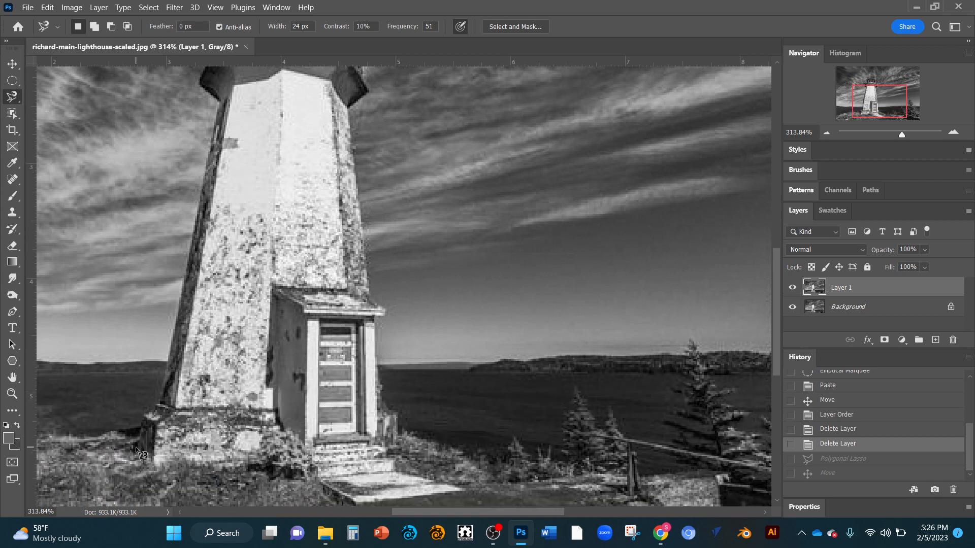
pyautogui.click(138, 449)
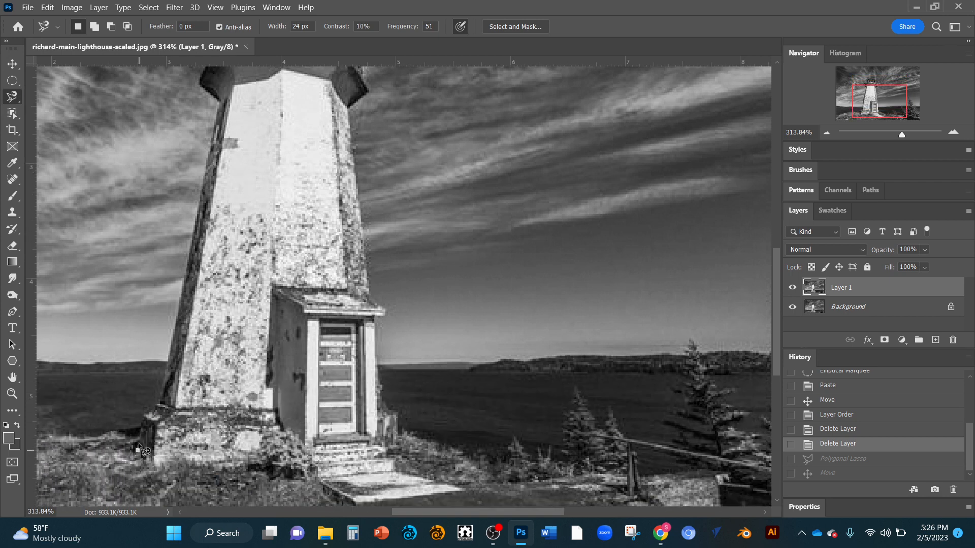
pyautogui.click(140, 416)
pyautogui.click(154, 408)
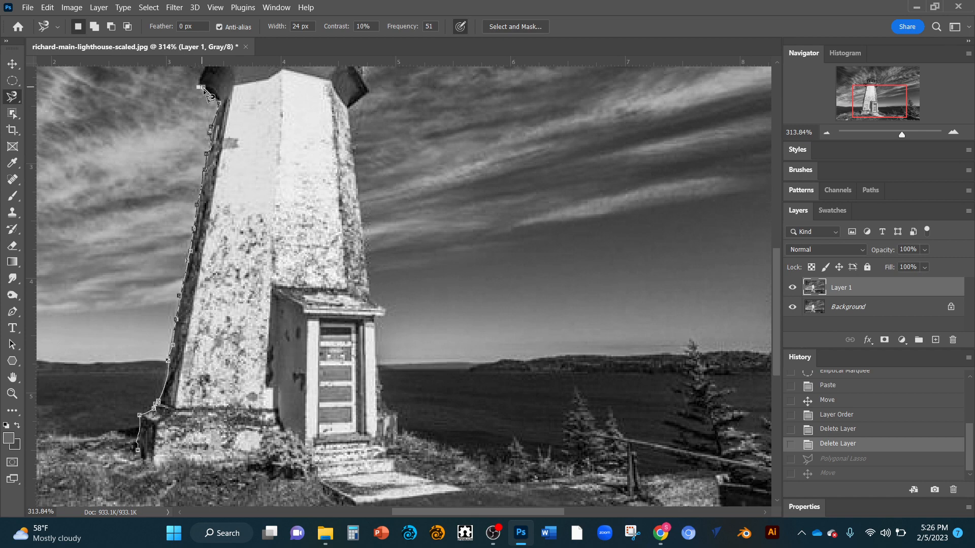
# Step: Abandon the unfinished magnetic outline and undo the last layer deletion
pyautogui.press('super')
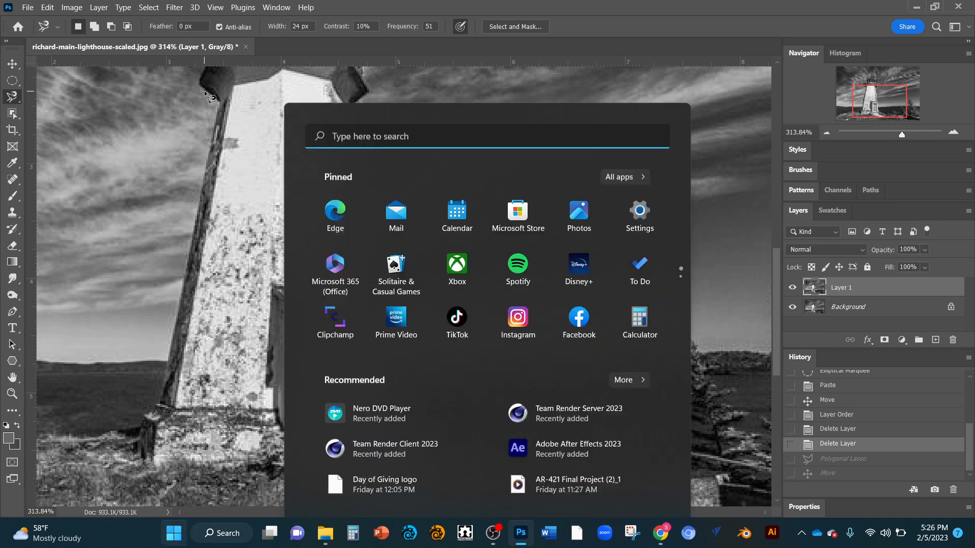
pyautogui.scroll(-1, 206, 93)
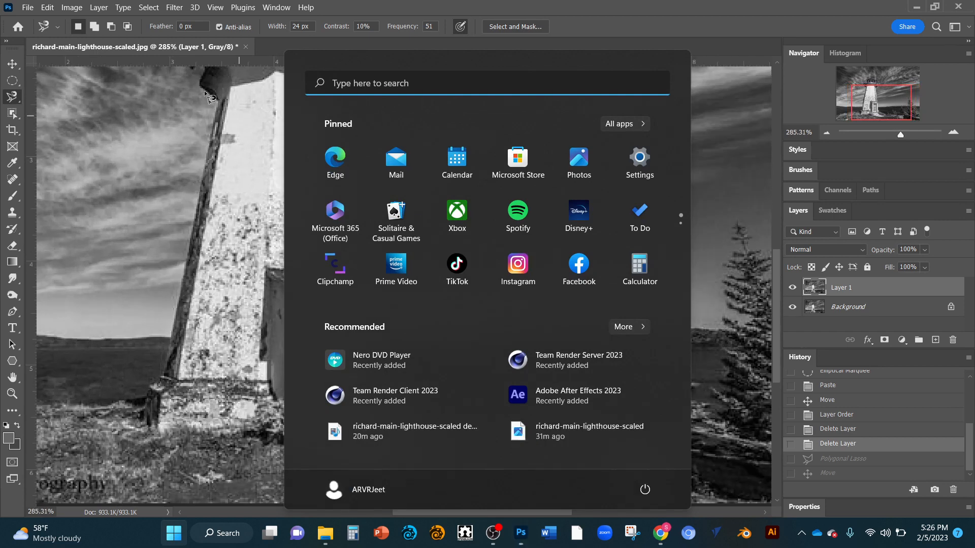
pyautogui.press('super')
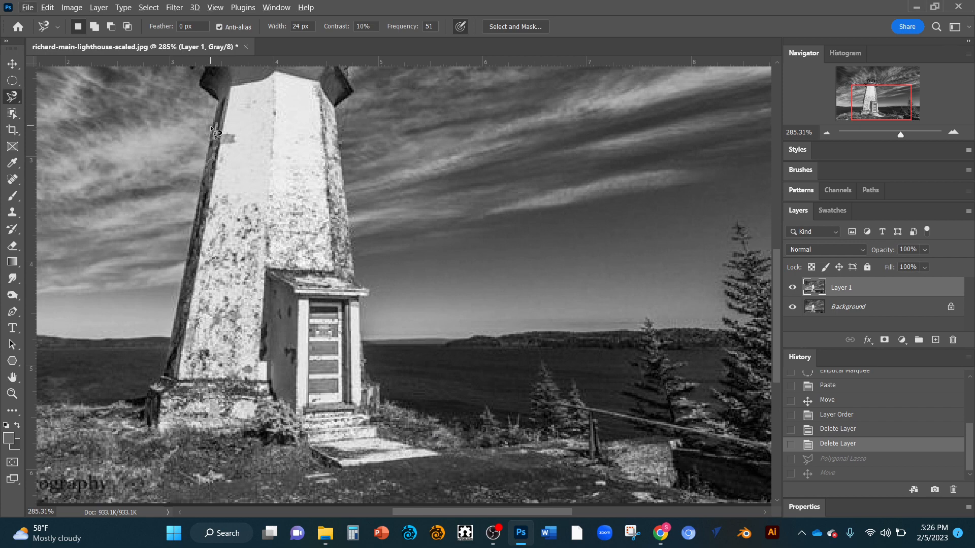
pyautogui.hotkey('ctrl', 'z')
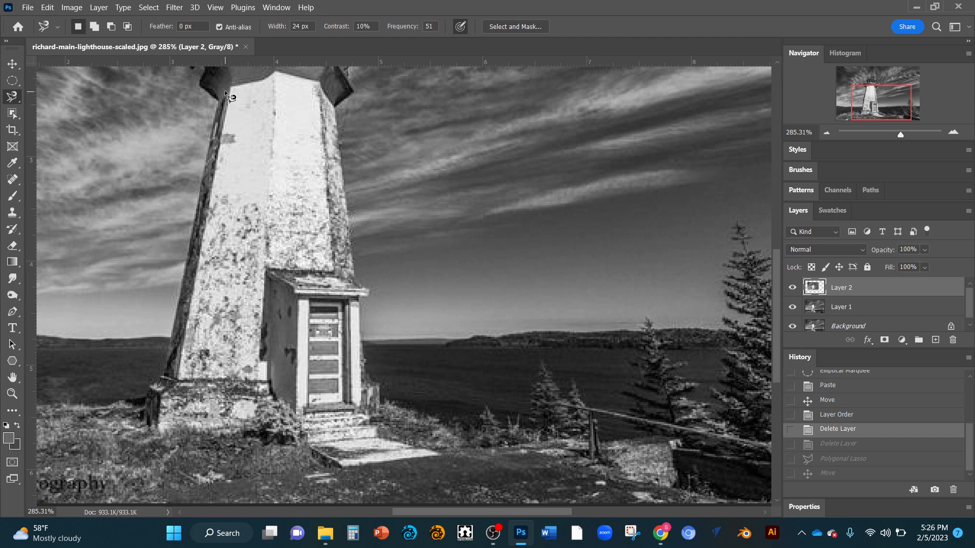
# Step: Try a Magnetic Lasso outline along the tower's lower left edge and undo the resulting selection
pyautogui.scroll(3, 213, 106)
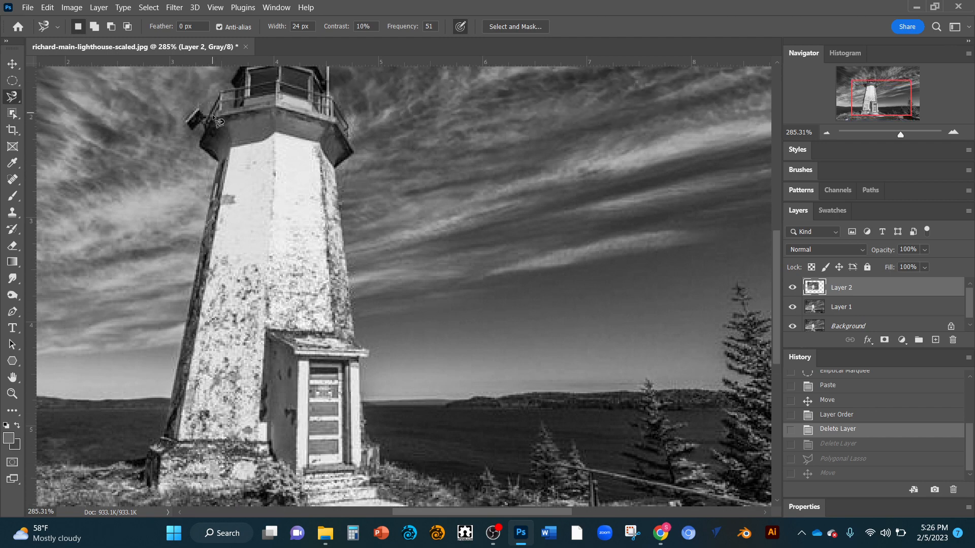
pyautogui.click(145, 465)
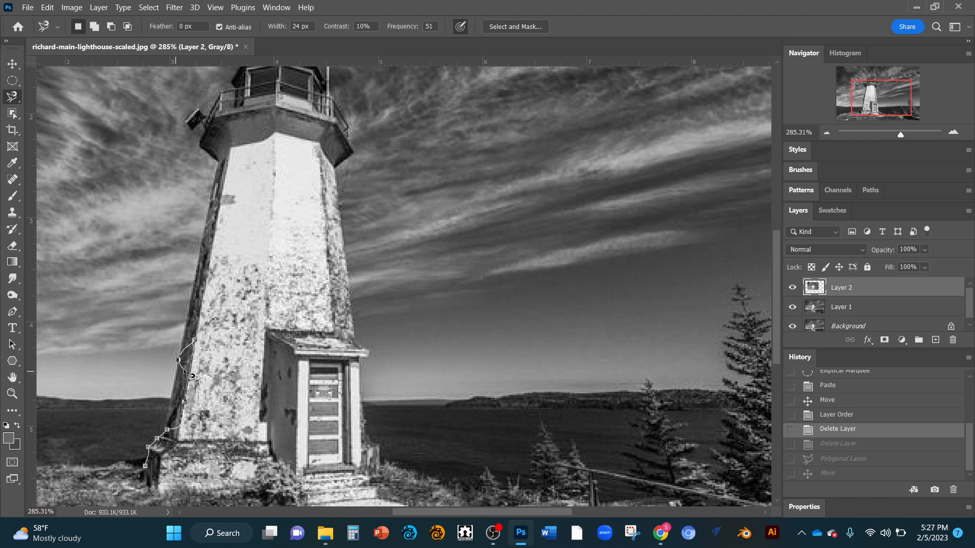
pyautogui.doubleClick(158, 442)
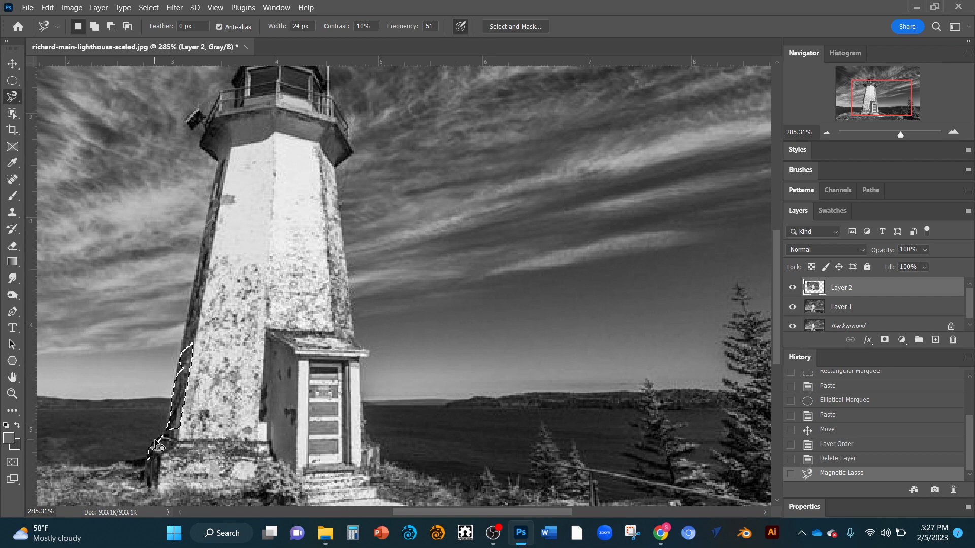
pyautogui.hotkey('ctrl', 'z')
# Step: Outline the tower below the gallery, including the porch and stone base, with the Magnetic Lasso and close the selection
pyautogui.click(141, 467)
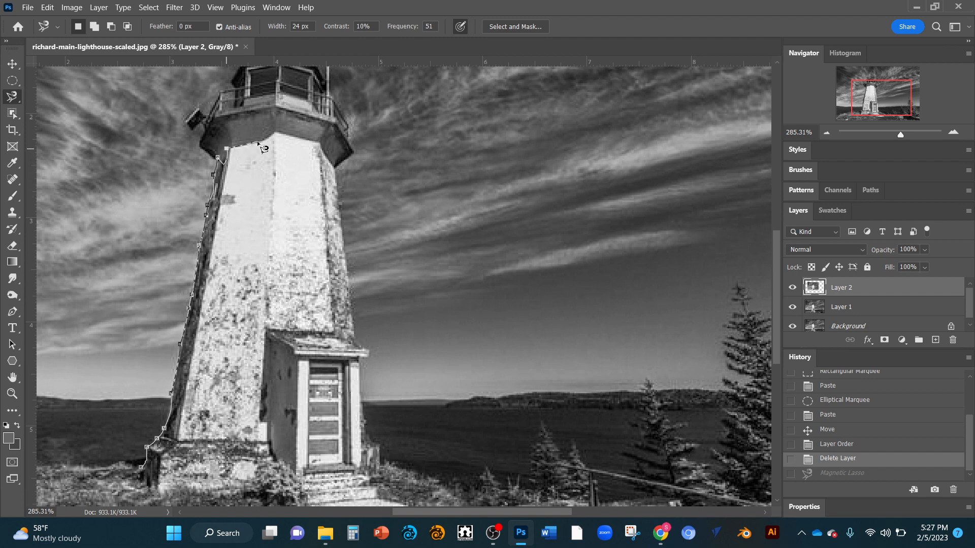
pyautogui.click(277, 134)
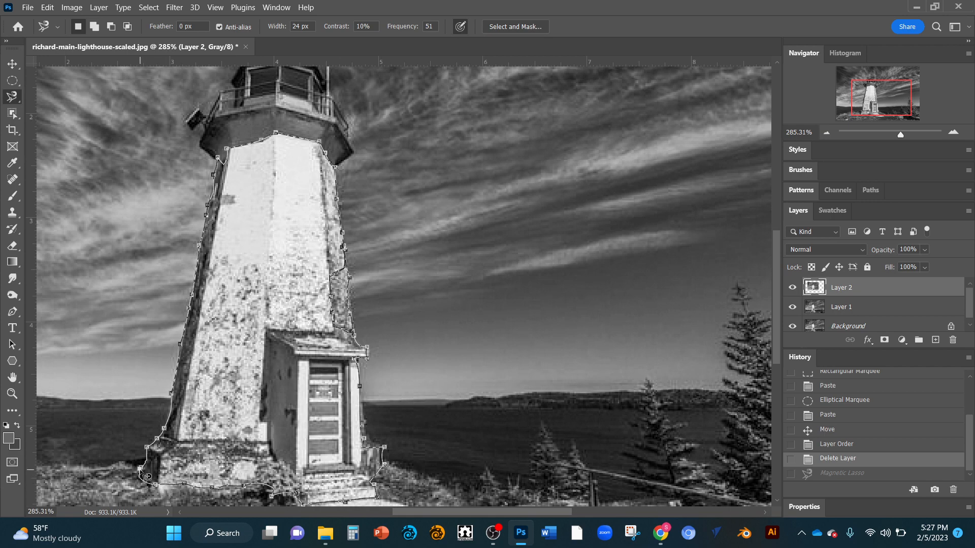
pyautogui.click(146, 477)
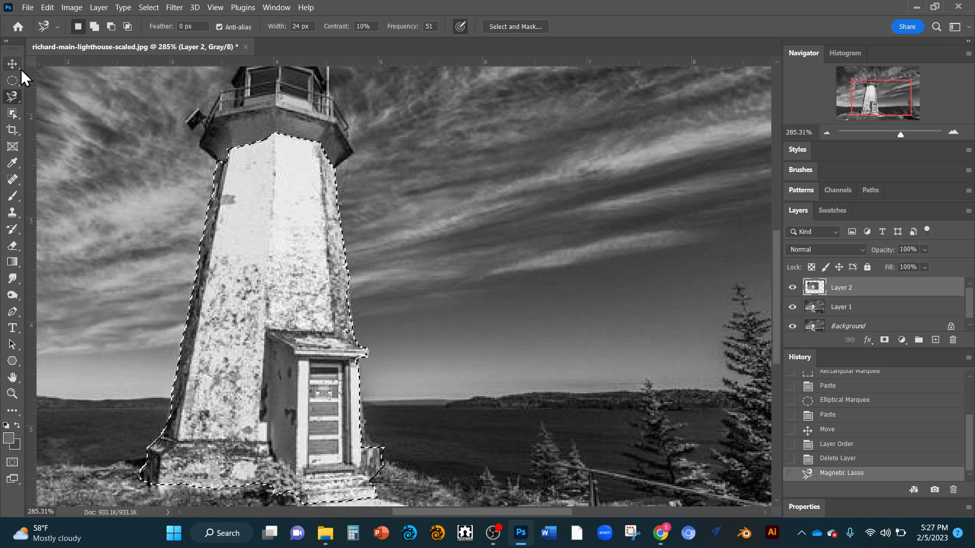
# Step: Shift the selected tower area slightly on Layer 2 with the Move tool and clear the selection
pyautogui.press('v')
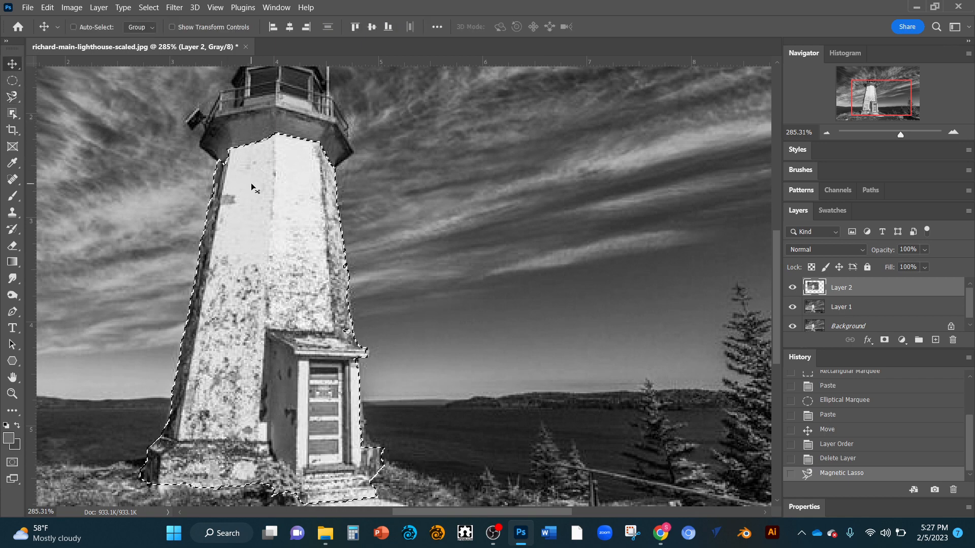
pyautogui.moveTo(252, 185)
pyautogui.mouseDown()
pyautogui.moveTo(426, 188)
pyautogui.moveTo(252, 184)
pyautogui.mouseUp()
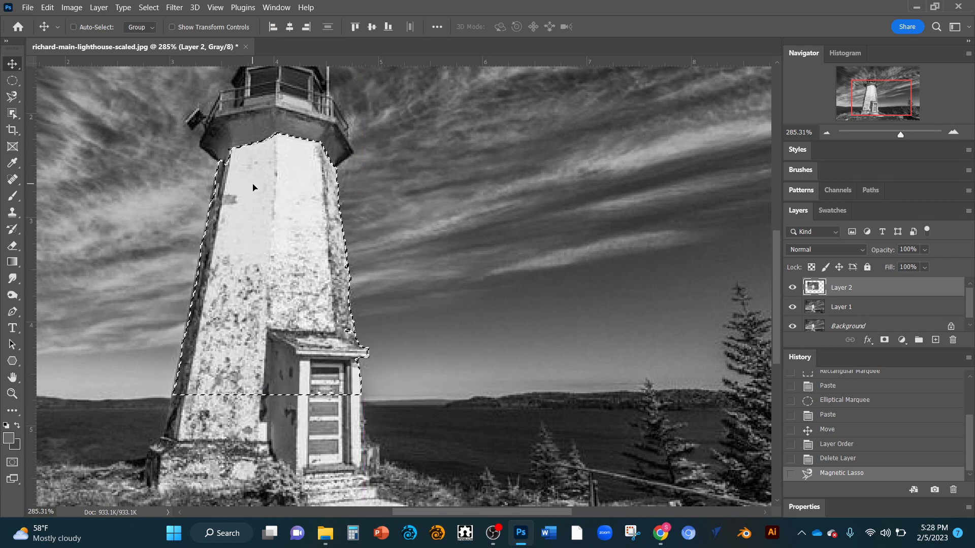
pyautogui.press('l')
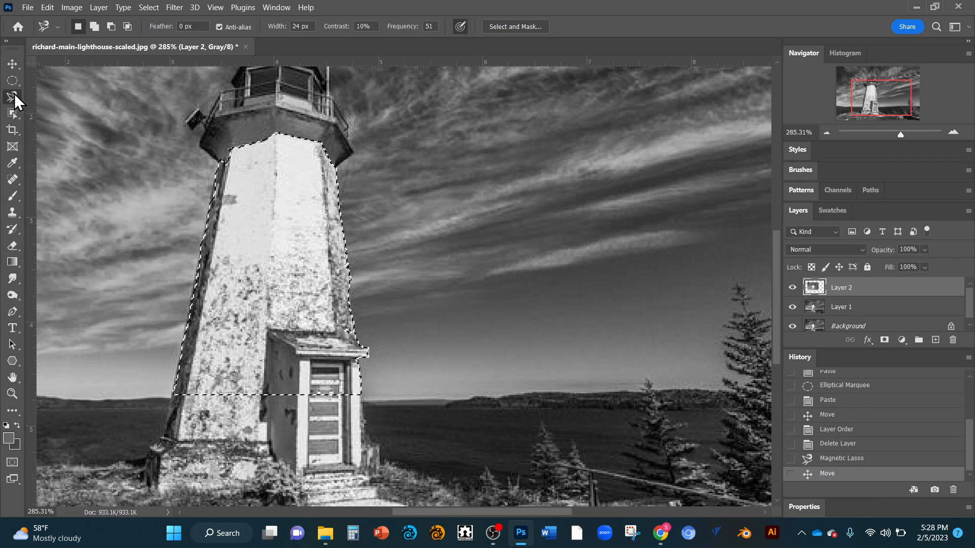
pyautogui.hotkey('ctrl', 'd')
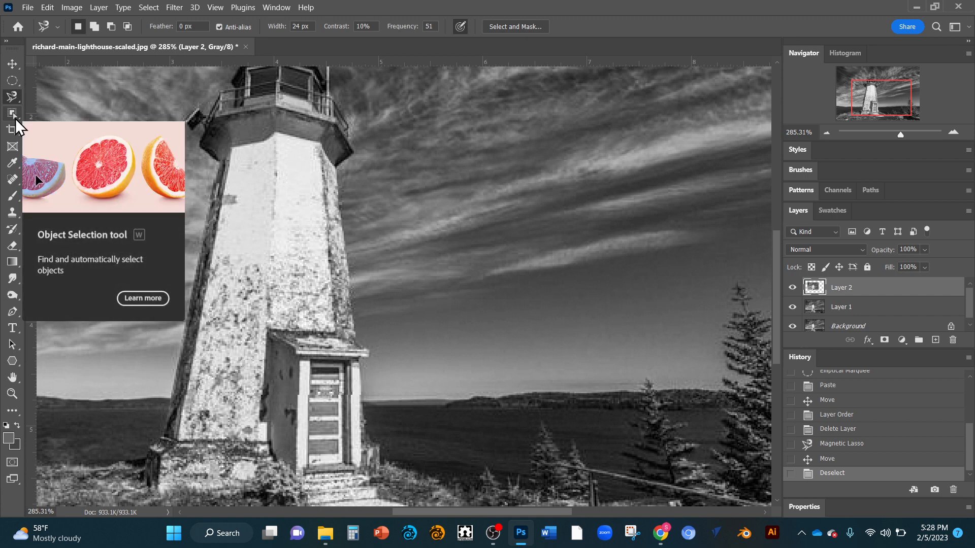
# Step: Undo the deselection, the small move and the Magnetic Lasso selection
pyautogui.hotkey('ctrl', 'z')
pyautogui.hotkey('ctrl', 'z')
pyautogui.hotkey('ctrl', 'z')
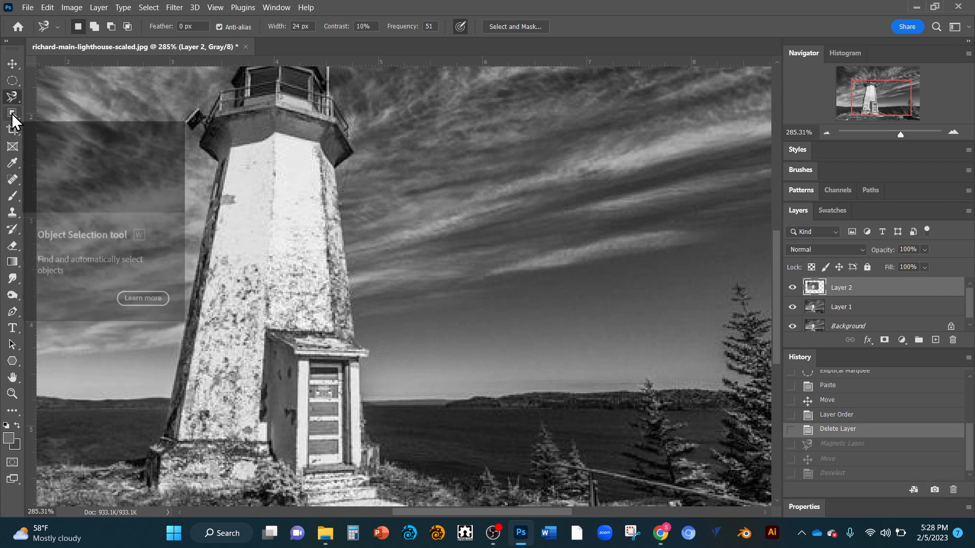
# Step: Activate the Object Selection tool on Layer 1 and pick the sky area to the right of the lighthouse
pyautogui.click(11, 113)
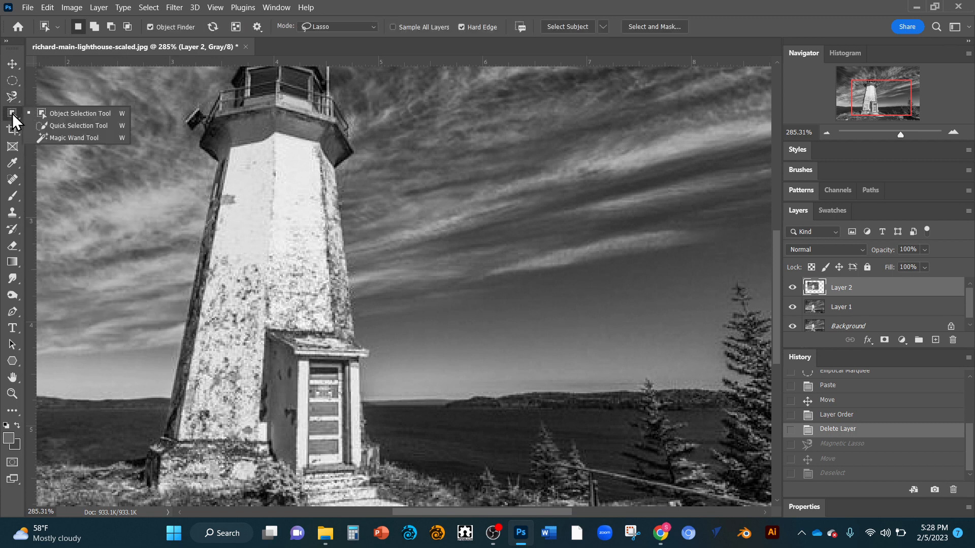
pyautogui.click(57, 114)
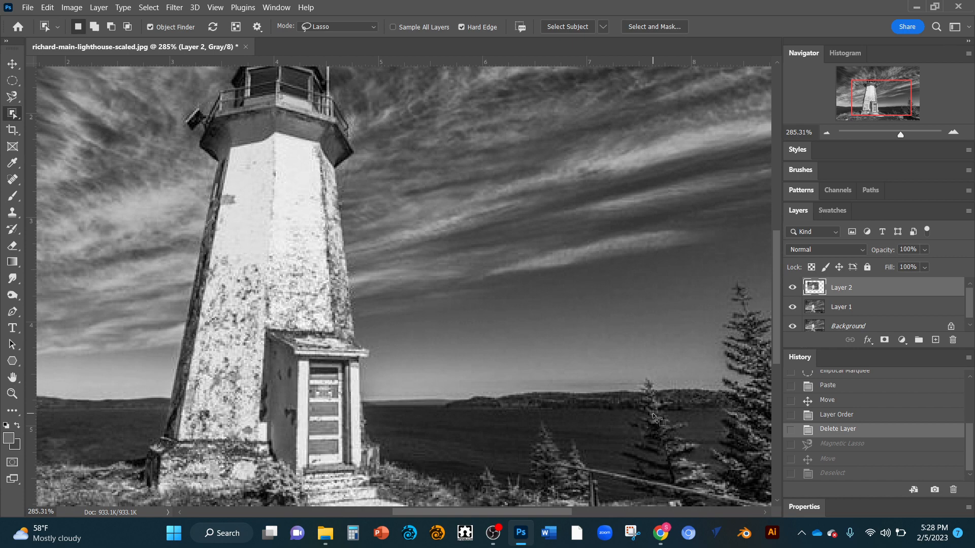
pyautogui.click(857, 310)
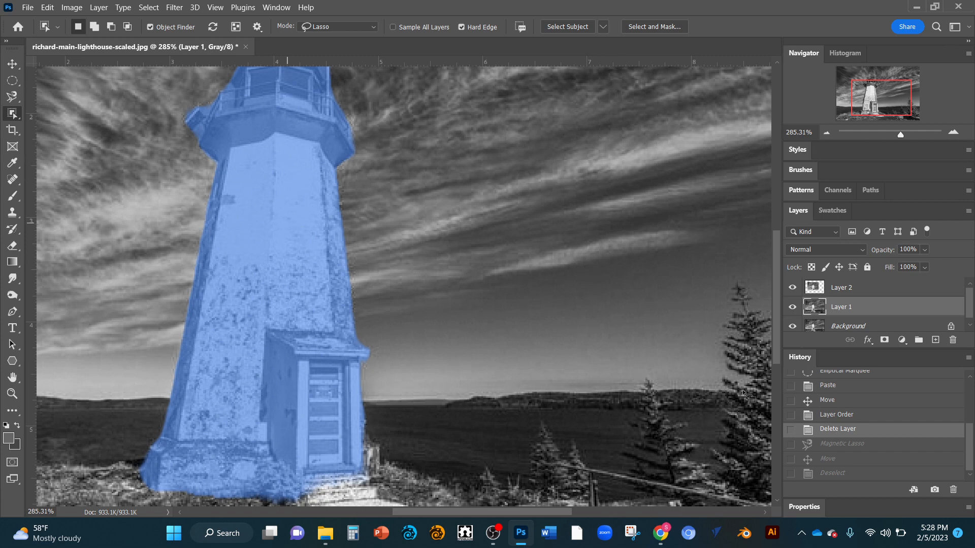
pyautogui.click(695, 322)
pyautogui.scroll(-5, 695, 321)
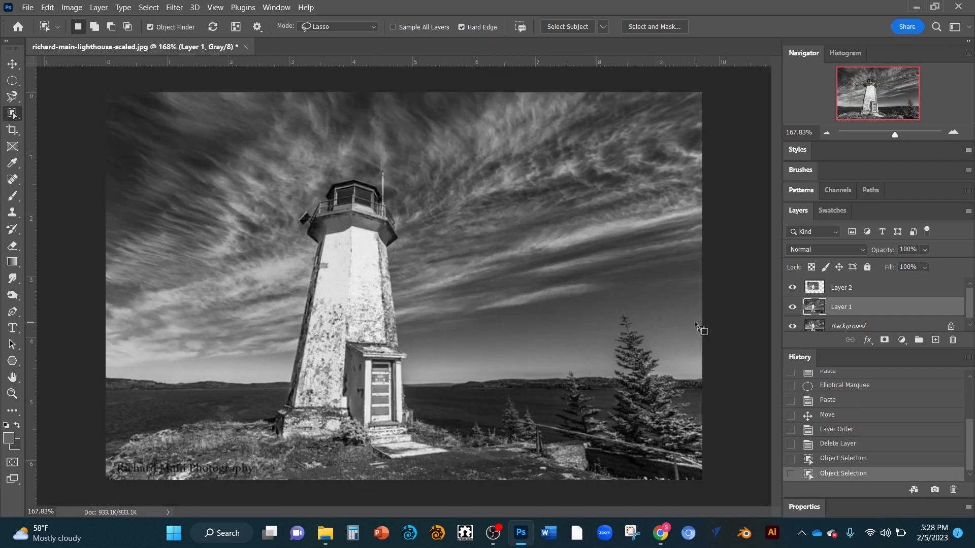
# Step: Select the lighthouse with Object Selection, and replace that selection with the large spruce tree at the shore
pyautogui.click(345, 265)
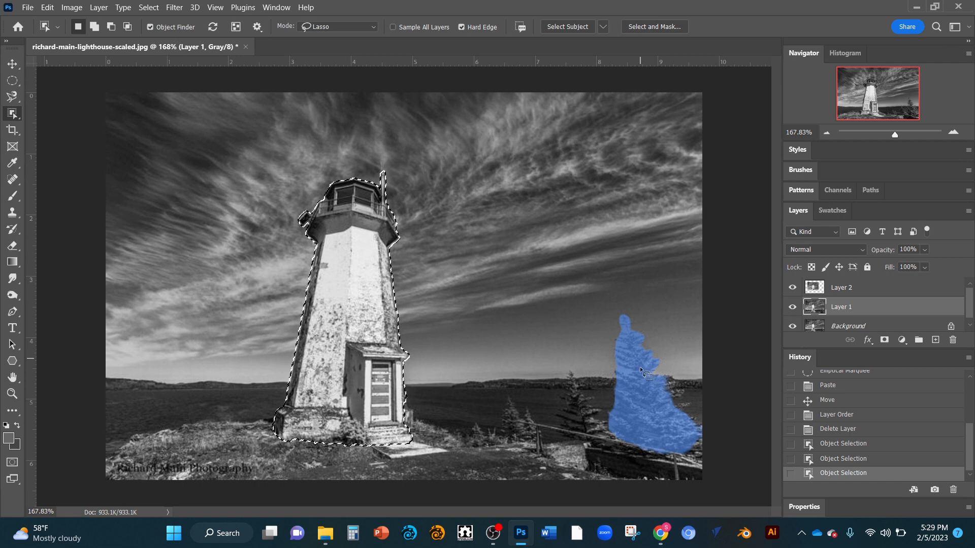
pyautogui.click(643, 382)
pyautogui.click(643, 382)
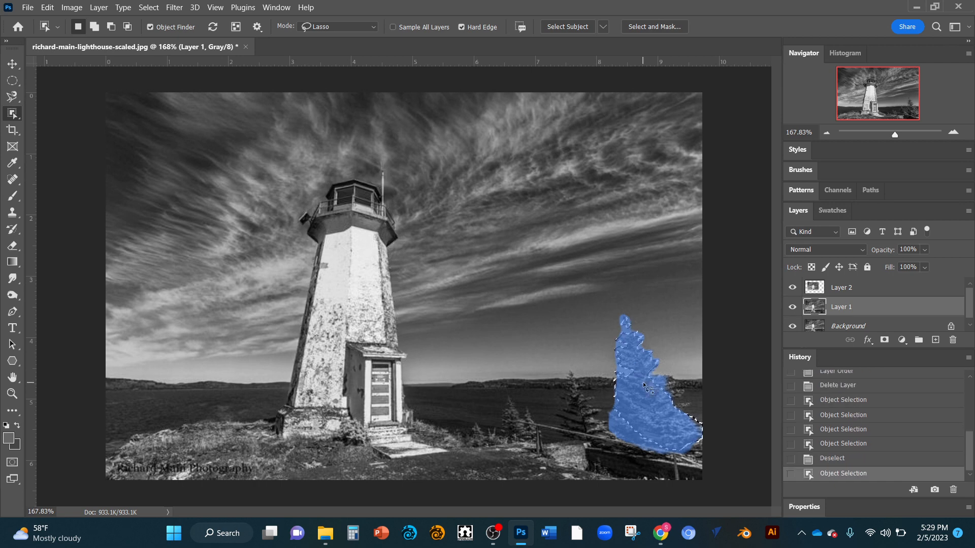
pyautogui.keyDown('shift'); pyautogui.click(647, 383); pyautogui.keyUp('shift')
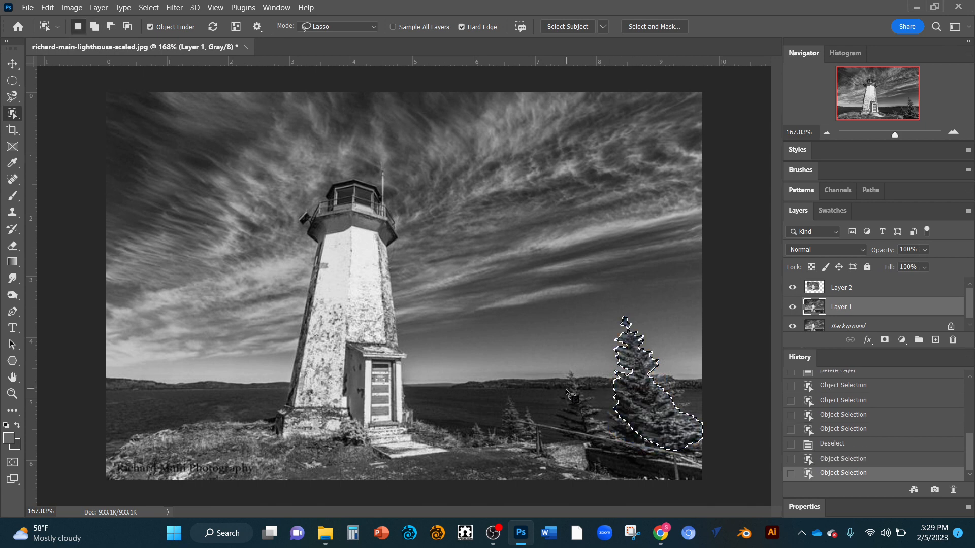
# Step: Add the lighthouse to the tree selection and move both selected objects slightly upward on Layer 1
pyautogui.press('shift')
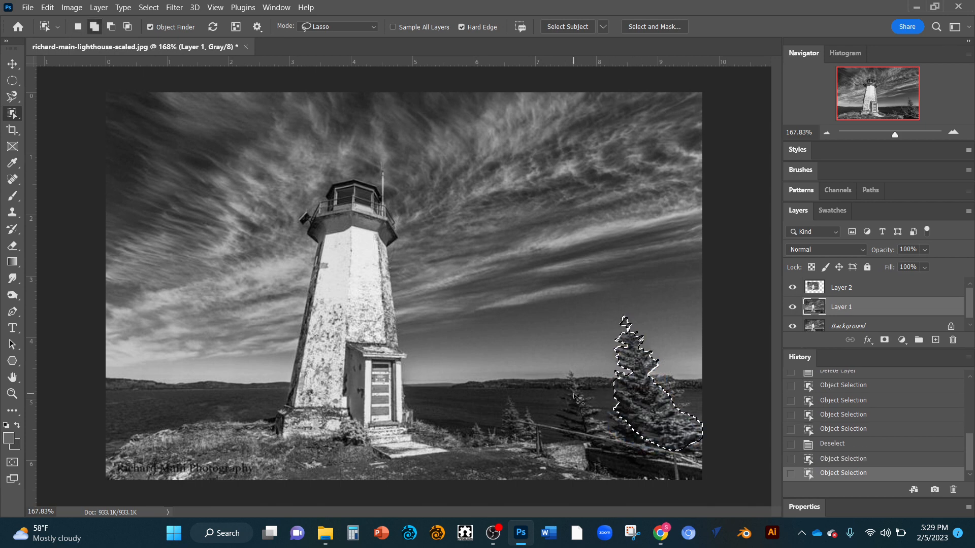
pyautogui.keyDown('shift'); pyautogui.click(331, 264); pyautogui.keyUp('shift')
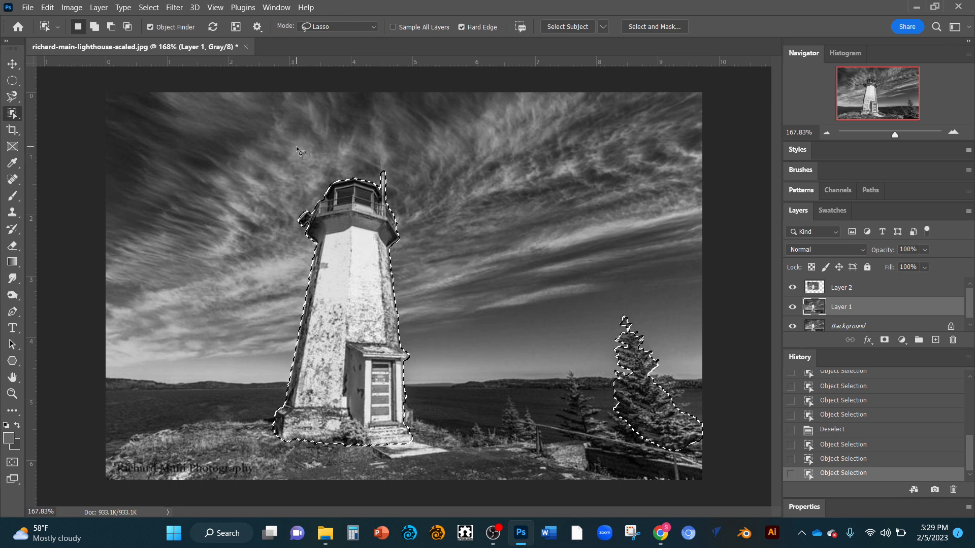
pyautogui.press('v')
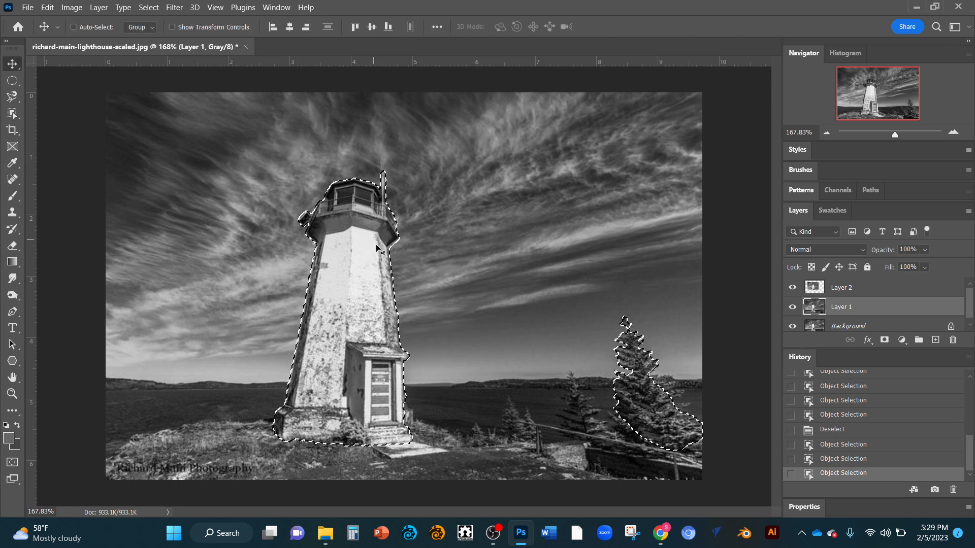
pyautogui.moveTo(376, 244); pyautogui.dragTo(367, 218)
# Step: Undo the move and the addition of the lighthouse to the selection
pyautogui.press('ctrl')
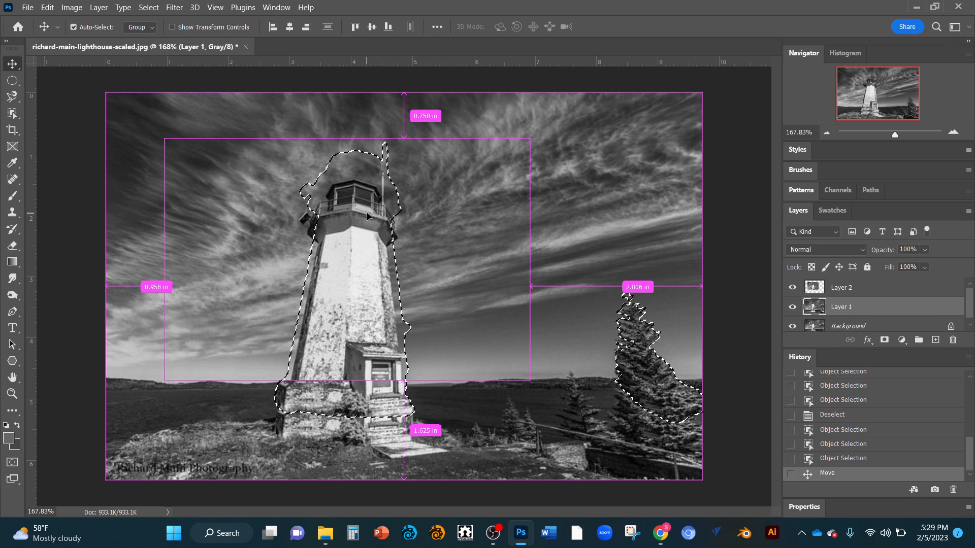
pyautogui.hotkey('ctrl', 'z')
pyautogui.hotkey('ctrl', 'z')
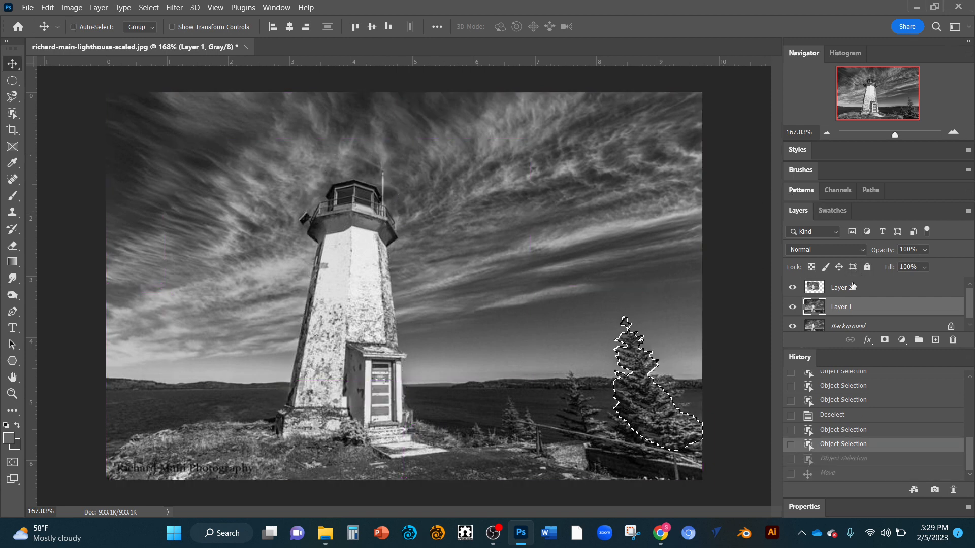
# Step: Delete Layer 2 from the document
pyautogui.click(873, 289)
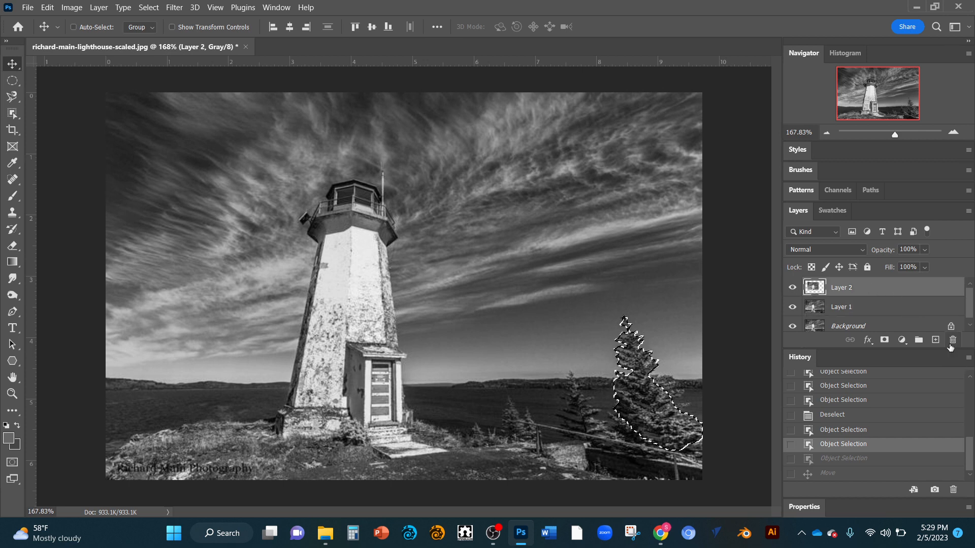
pyautogui.click(952, 341)
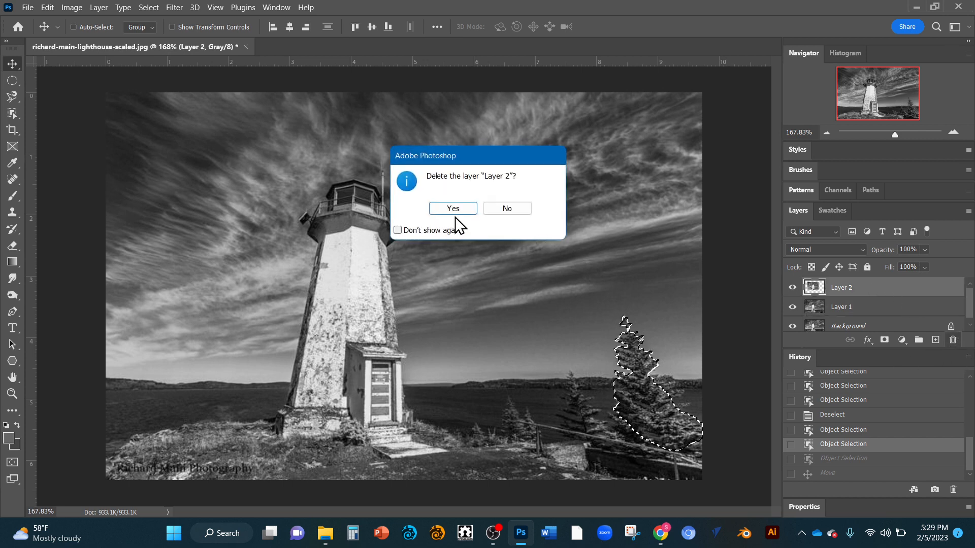
pyautogui.click(443, 208)
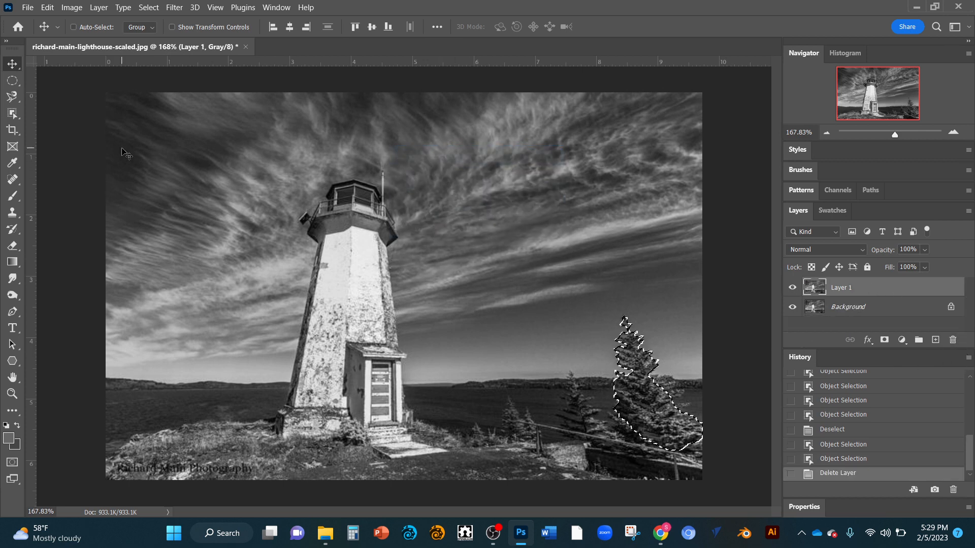
# Step: Brush the lighthouse tower, gallery and lantern room into the selection with the Quick Selection tool, and clear the whole selection
pyautogui.click(16, 111)
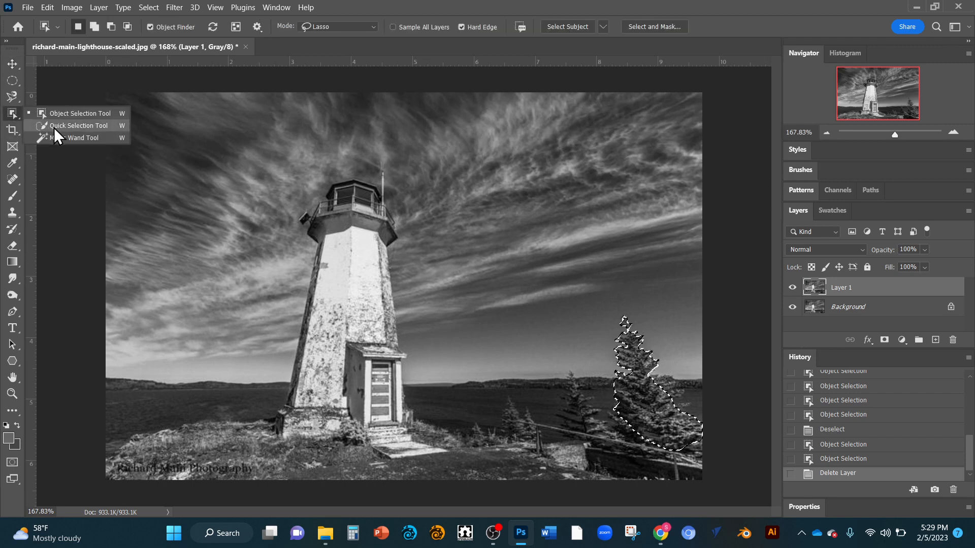
pyautogui.click(54, 127)
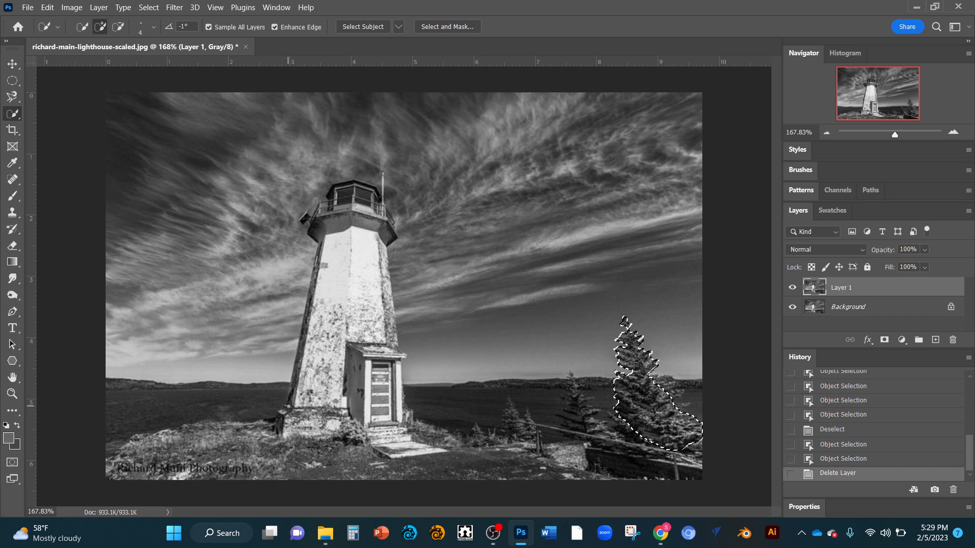
pyautogui.moveTo(332, 356); pyautogui.dragTo(310, 391)
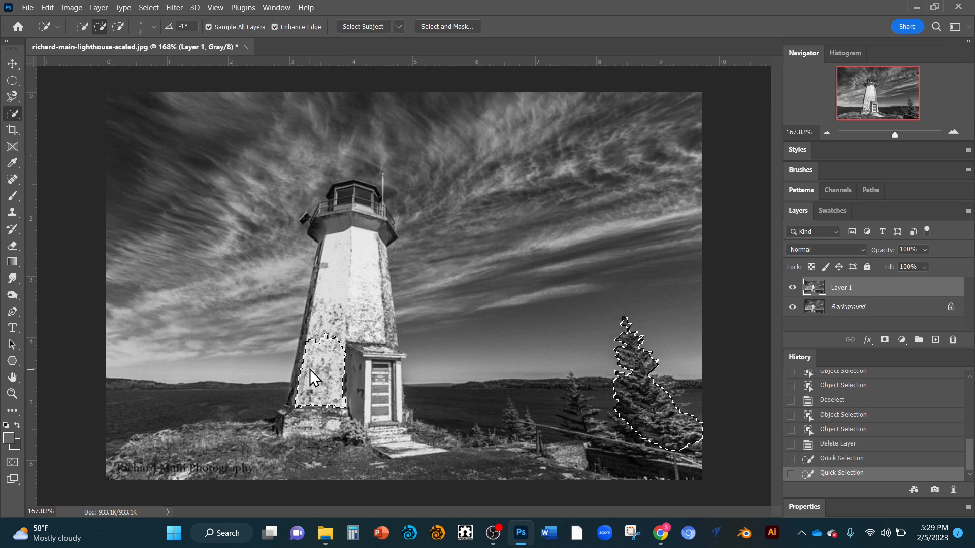
pyautogui.moveTo(319, 350); pyautogui.dragTo(322, 311)
pyautogui.moveTo(337, 268)
pyautogui.mouseDown()
pyautogui.moveTo(360, 274)
pyautogui.moveTo(370, 254)
pyautogui.mouseUp()
pyautogui.click(330, 199)
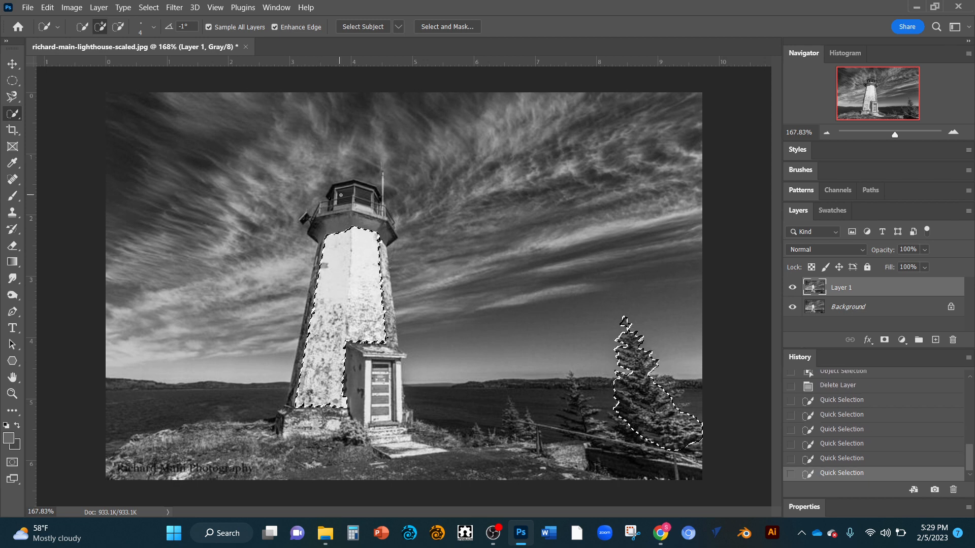
pyautogui.moveTo(339, 195)
pyautogui.mouseDown()
pyautogui.moveTo(374, 204)
pyautogui.moveTo(366, 226)
pyautogui.moveTo(350, 222)
pyautogui.moveTo(365, 199)
pyautogui.moveTo(379, 199)
pyautogui.moveTo(383, 219)
pyautogui.mouseUp()
pyautogui.moveTo(386, 287); pyautogui.dragTo(390, 300)
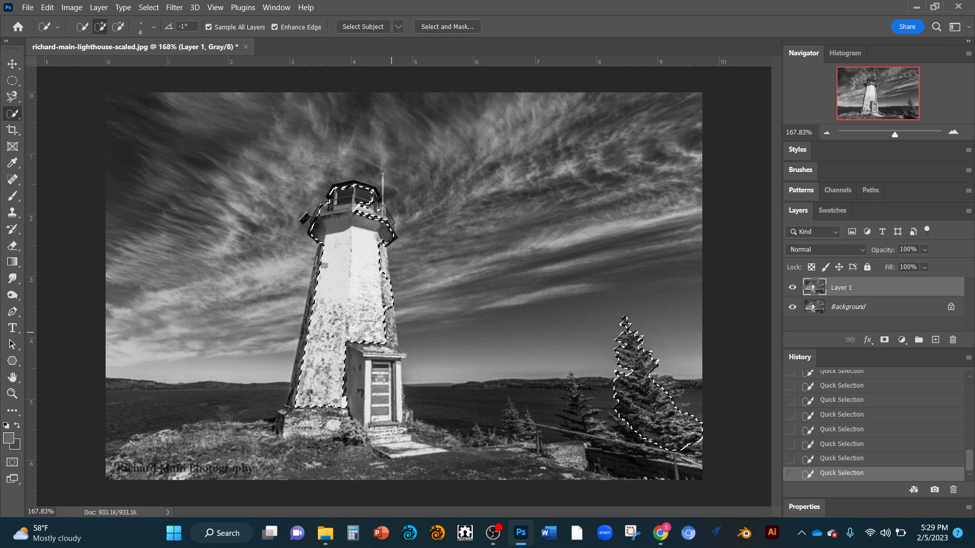
pyautogui.click(389, 329)
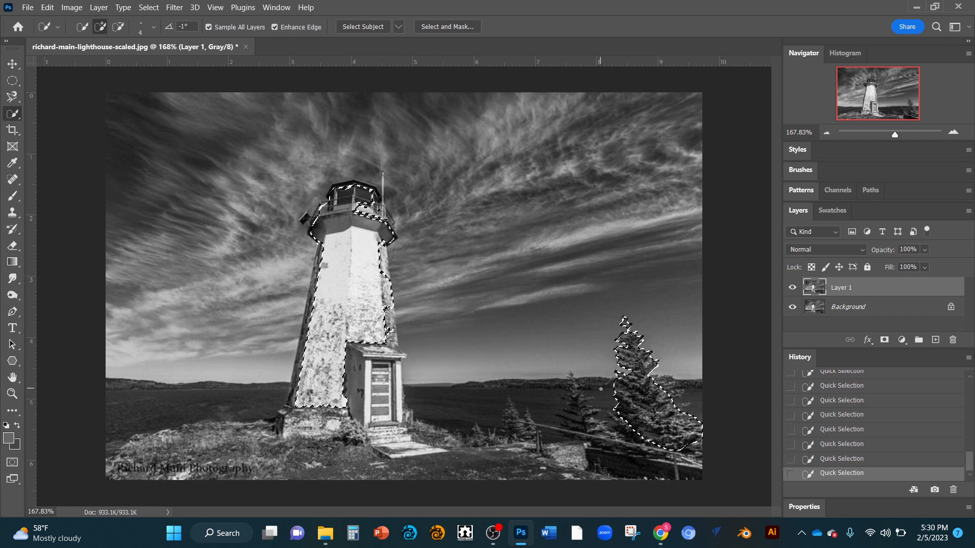
pyautogui.hotkey('ctrl', 'z')
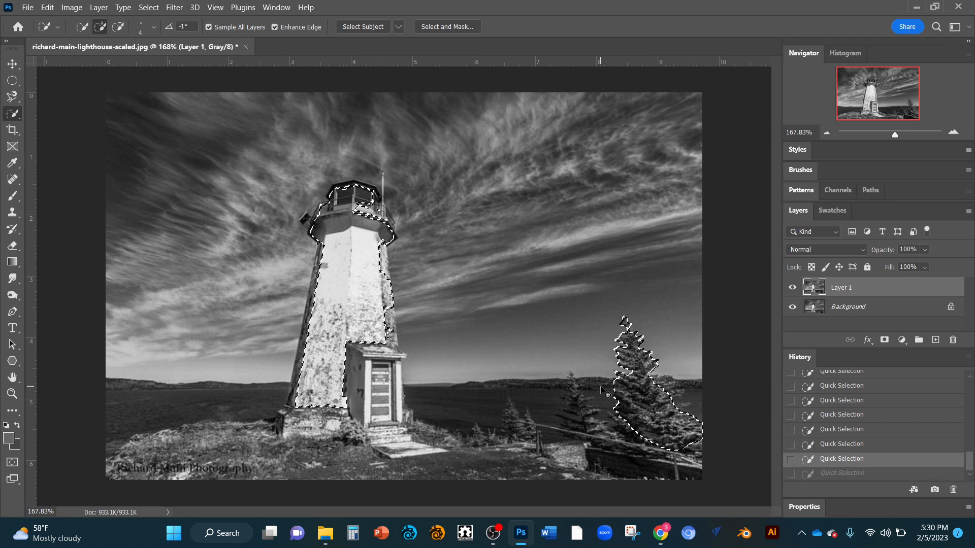
pyautogui.hotkey('ctrl', 'd')
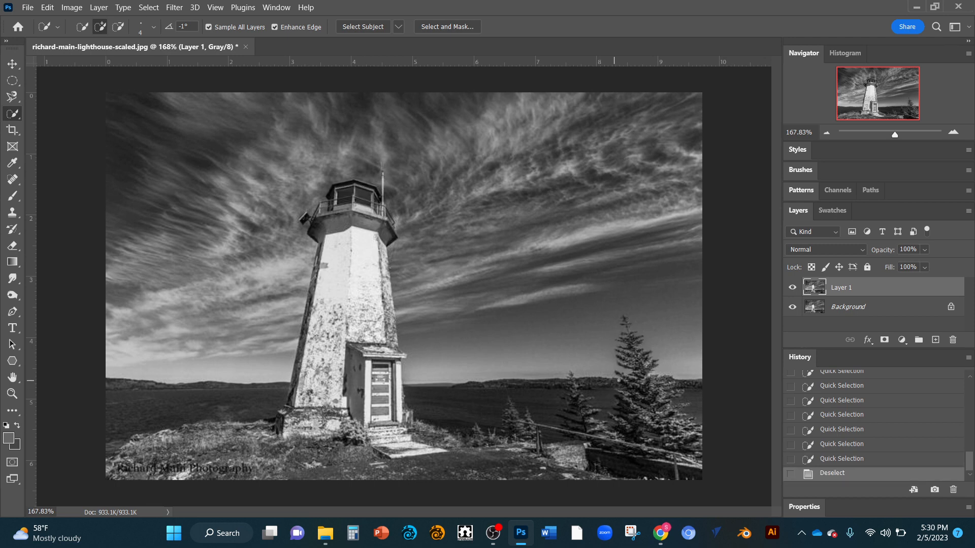
# Step: Try to select the large spruce tree by dabbing the Quick Selection tool over its upper branches
pyautogui.moveTo(641, 361); pyautogui.dragTo(643, 370)
pyautogui.click(642, 376)
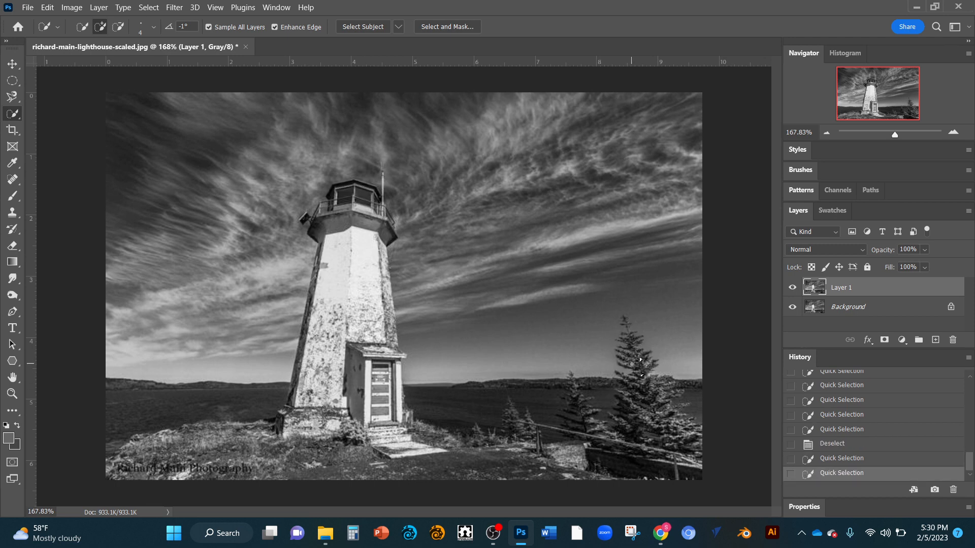
pyautogui.click(632, 363)
pyautogui.click(631, 357)
pyautogui.click(622, 342)
pyautogui.click(624, 341)
pyautogui.click(634, 347)
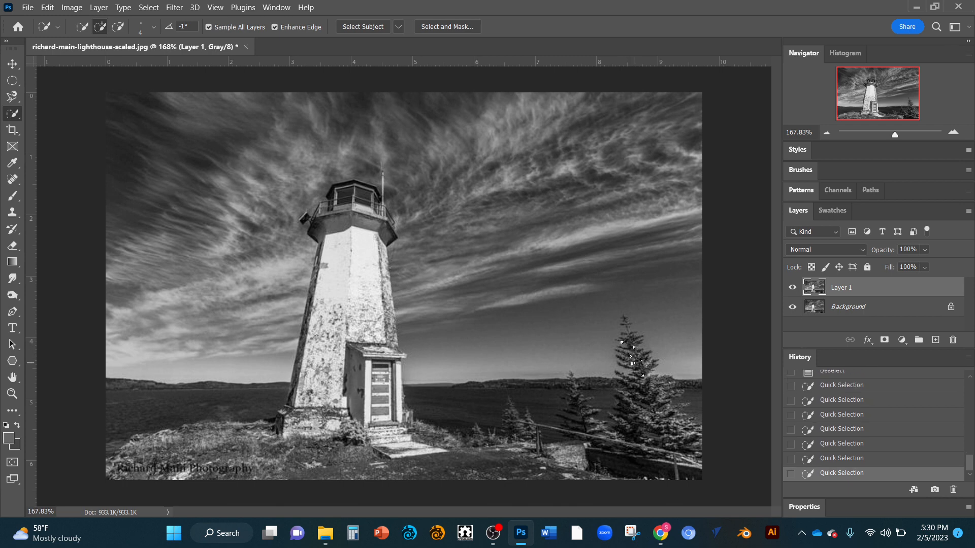
pyautogui.click(632, 363)
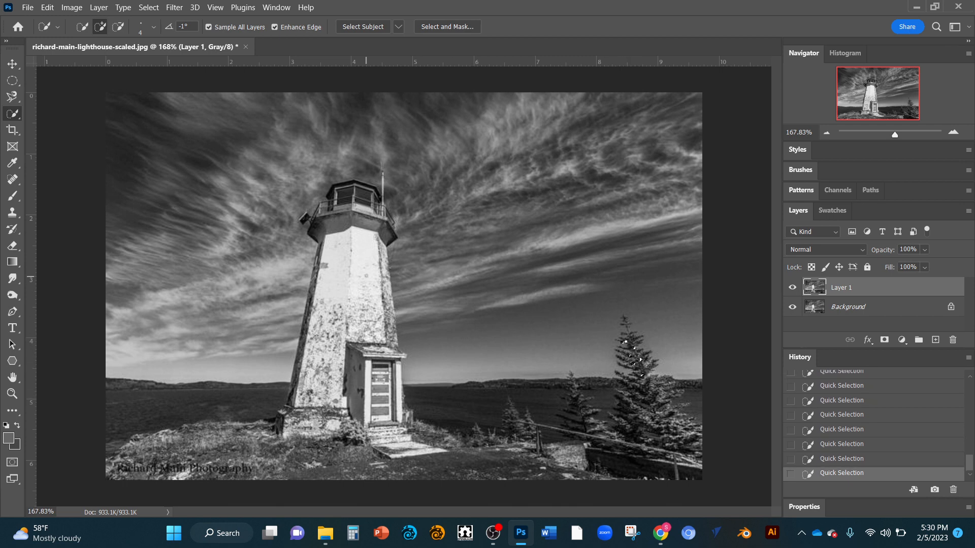
# Step: Extend the Quick Selection over the tower's white wall down to the stone base, and clear the selection
pyautogui.moveTo(365, 265); pyautogui.dragTo(365, 274)
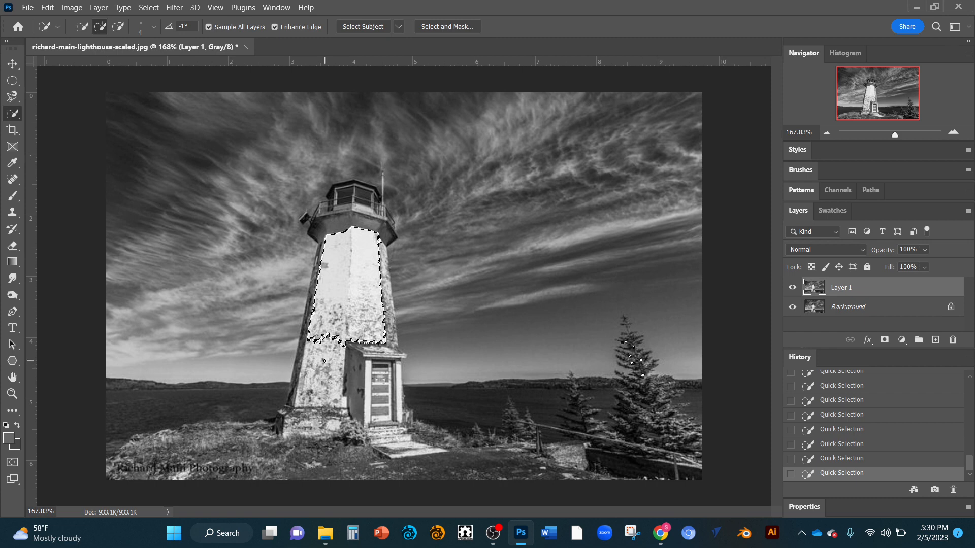
pyautogui.click(324, 361)
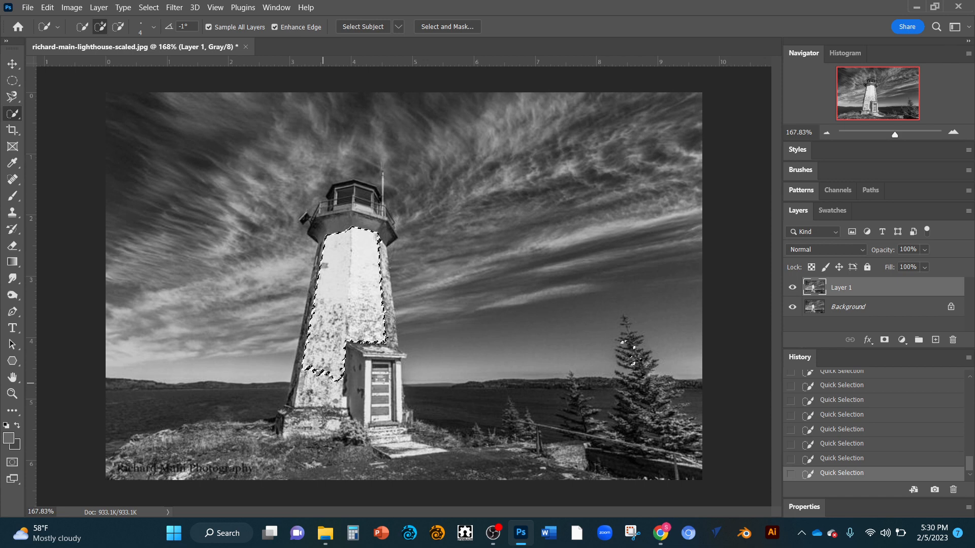
pyautogui.click(316, 378)
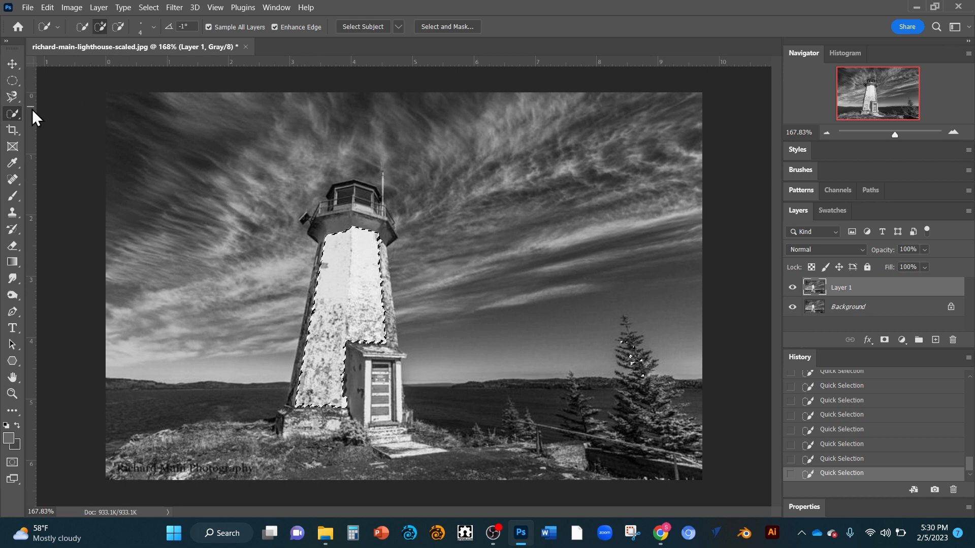
pyautogui.rightClick(11, 112)
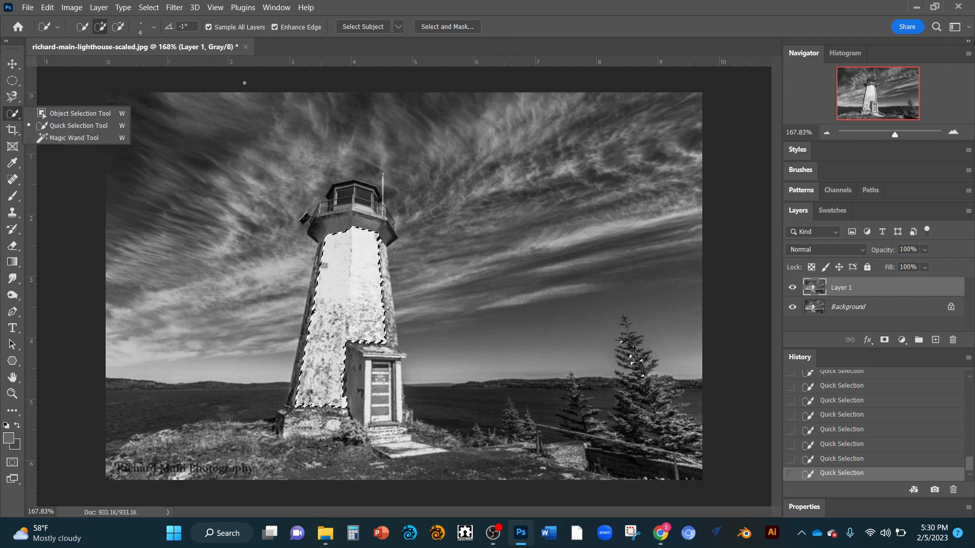
pyautogui.click(396, 288)
pyautogui.hotkey('ctrl', 'd')
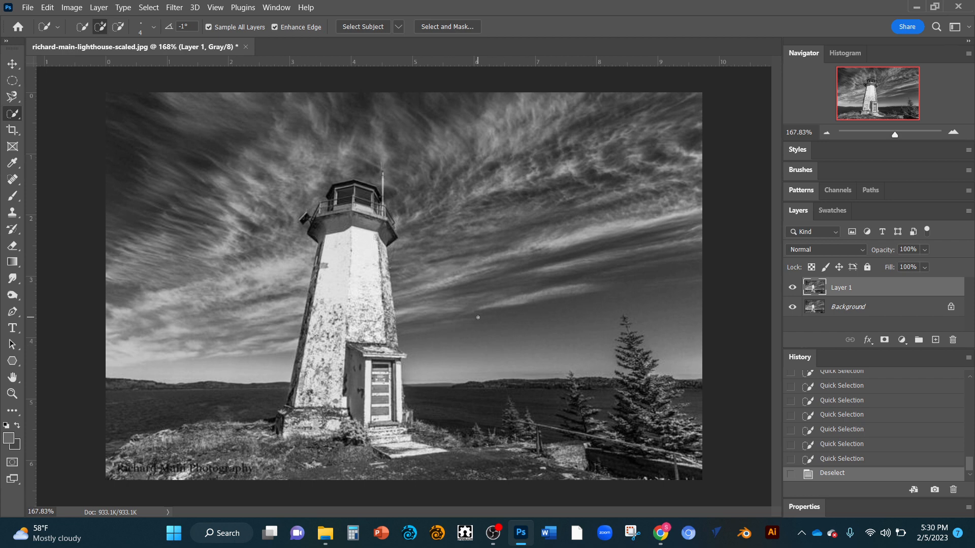
# Step: Activate the Magic Wand tool, set its tolerance to 5 and sample the dark sky between the lighthouse and the spruce
pyautogui.click(15, 113)
pyautogui.click(41, 142)
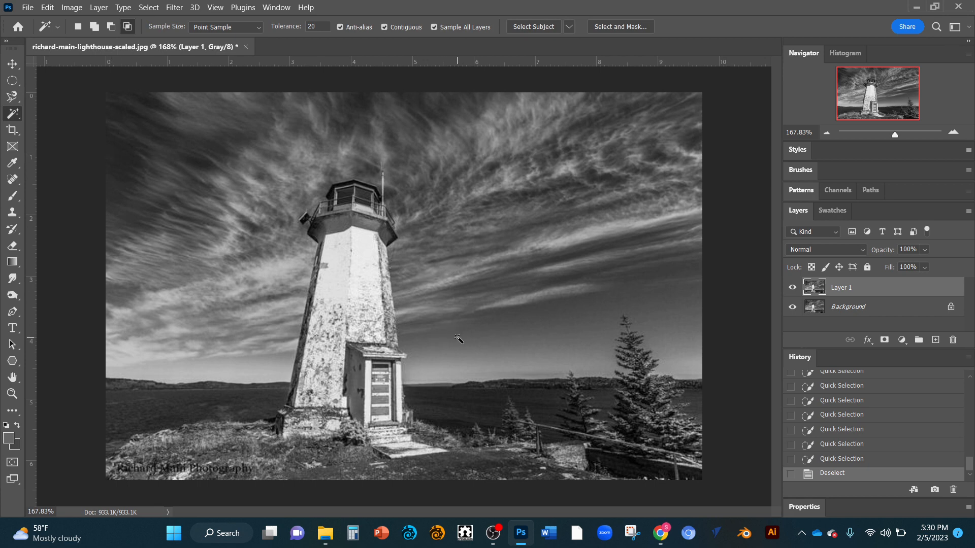
pyautogui.click(319, 25)
pyautogui.write('5')
pyautogui.click(504, 325)
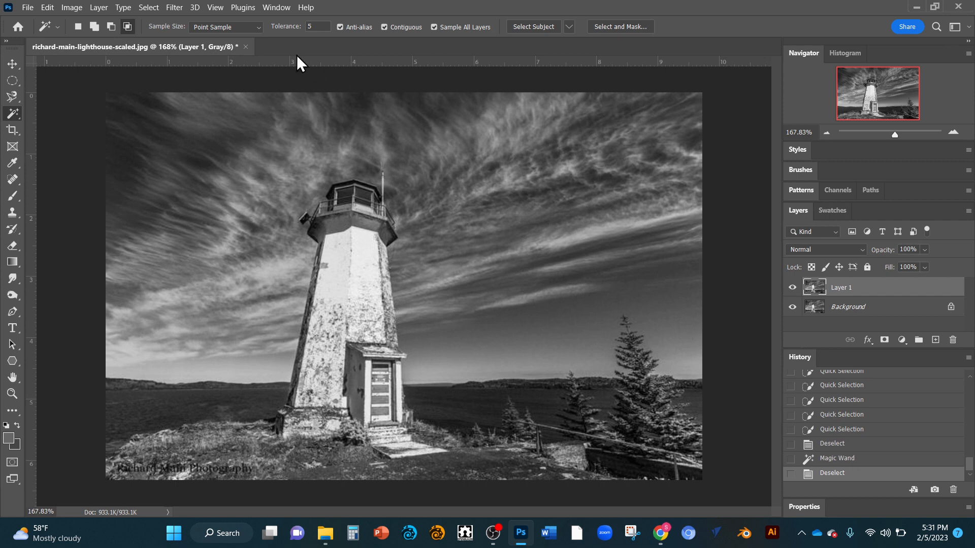
# Step: Select the dark sky beside the lighthouse with the Magic Wand at tolerance 20, and add the unselected cloud streaks inside it
pyautogui.click(309, 26)
pyautogui.click(531, 321)
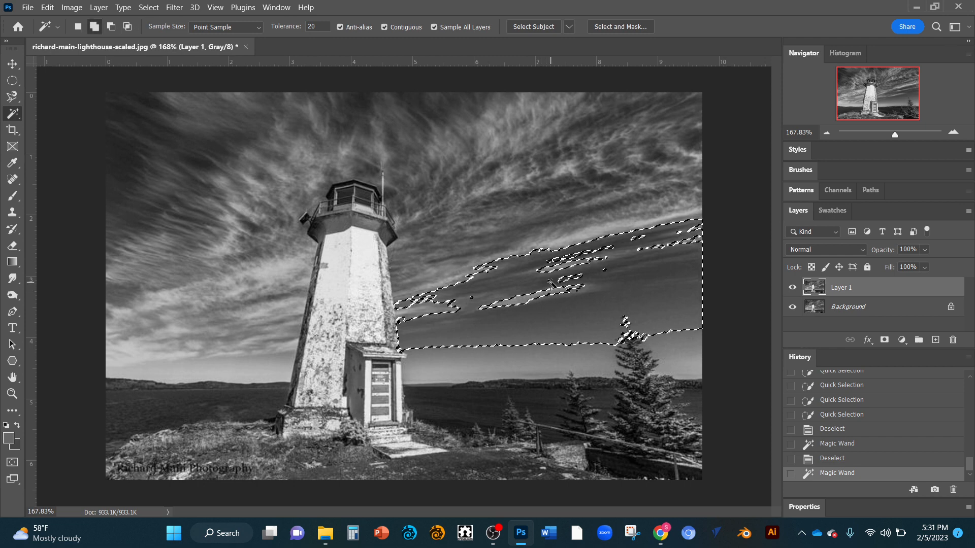
pyautogui.click(569, 277)
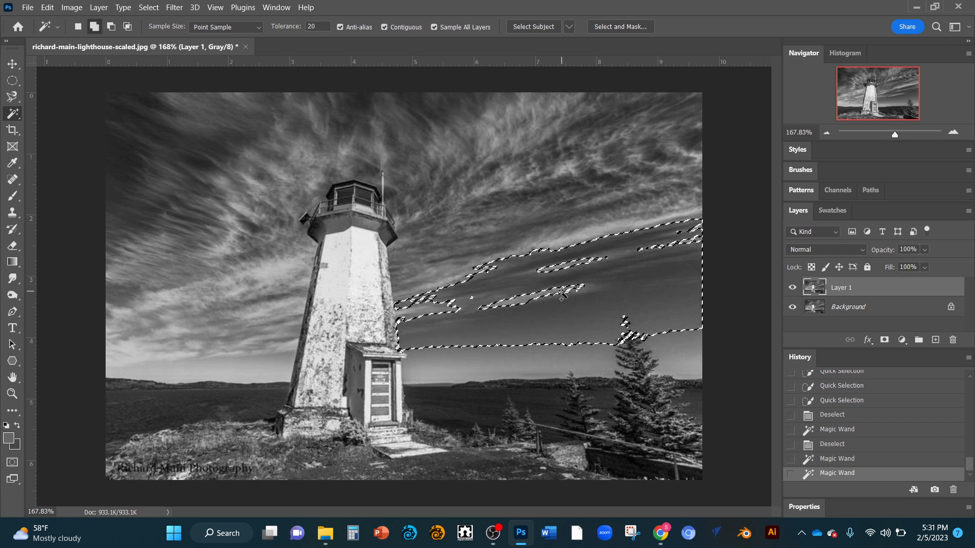
pyautogui.click(563, 288)
pyautogui.click(574, 290)
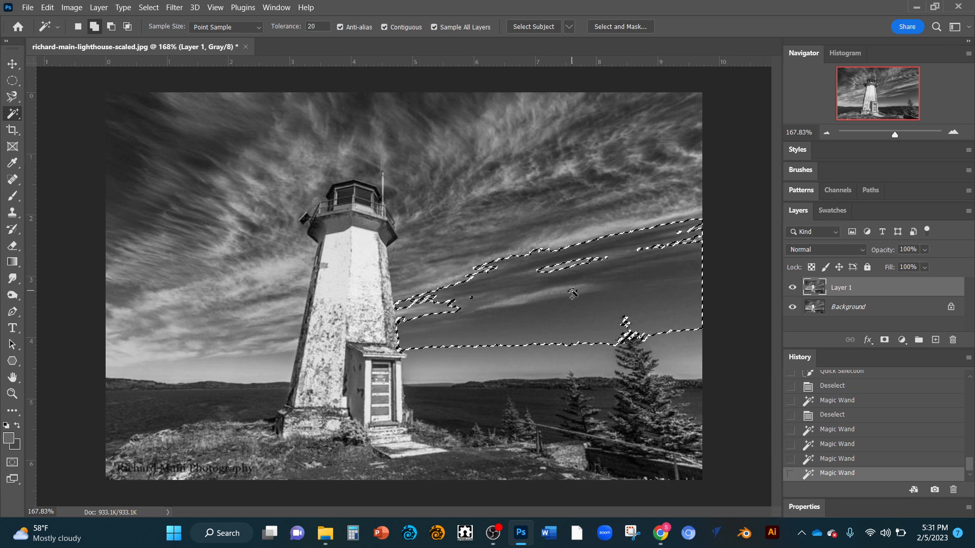
pyautogui.click(578, 294)
pyautogui.hotkey('alt', 'shift')
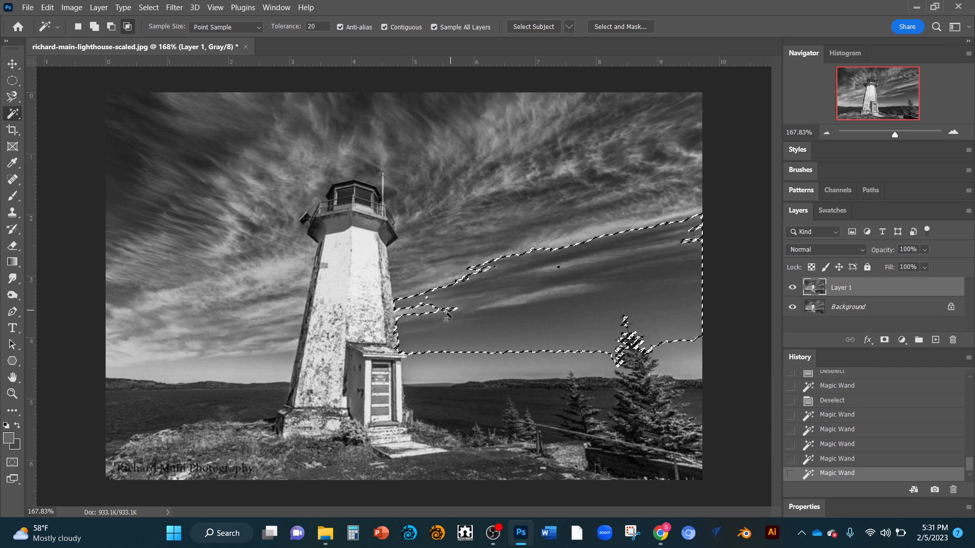
# Step: With the freehand Lasso tool, add the unselected sliver beside the tower and a patch of cloud above it to the sky selection
pyautogui.click(16, 96)
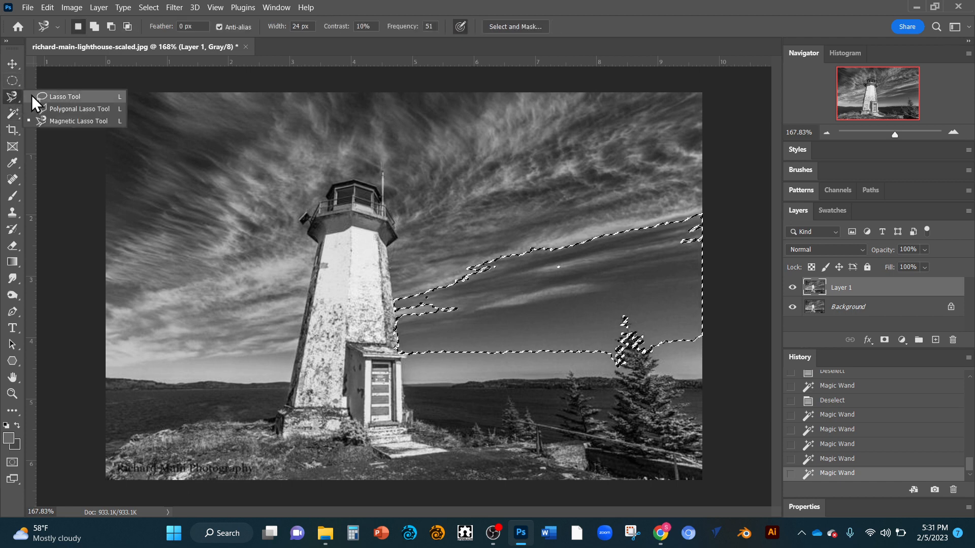
pyautogui.click(65, 97)
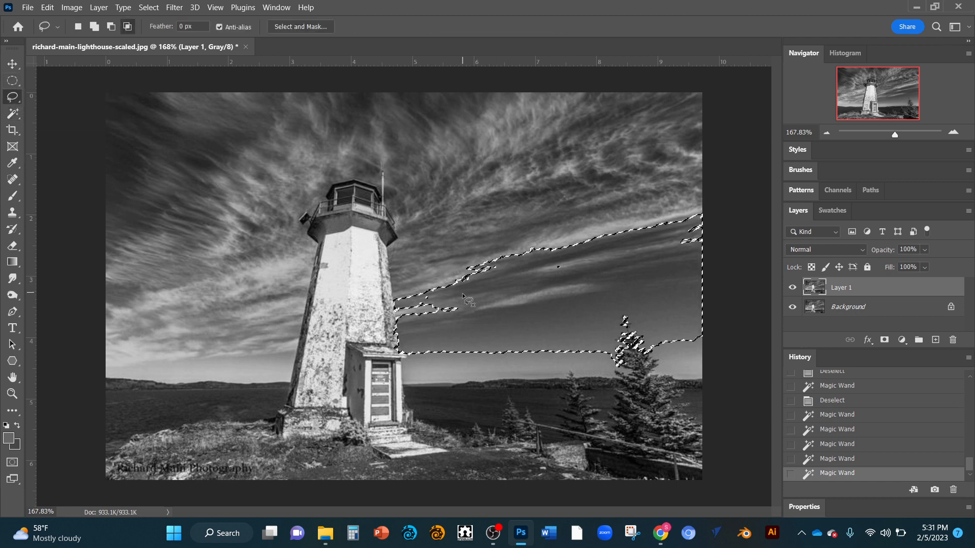
pyautogui.press('shift')
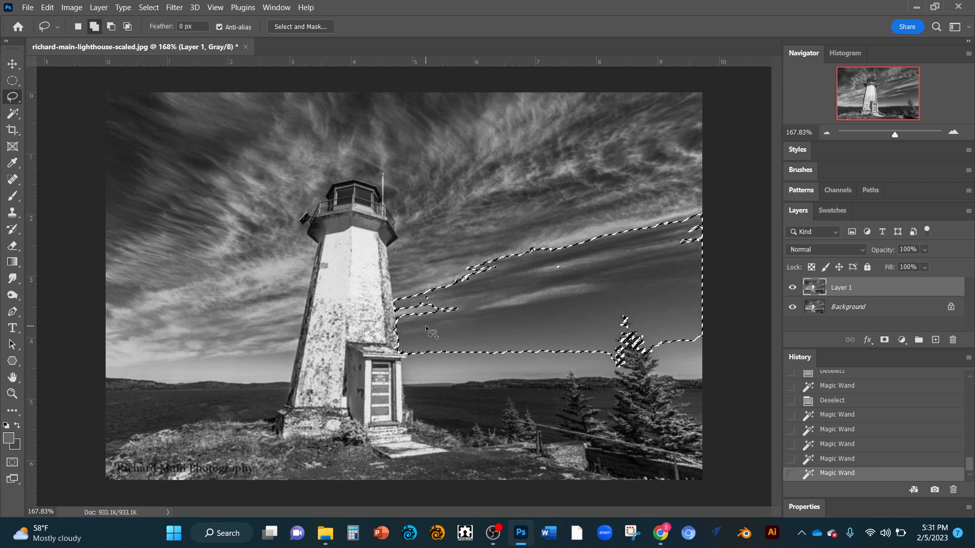
pyautogui.moveTo(426, 327); pyautogui.dragTo(463, 307)
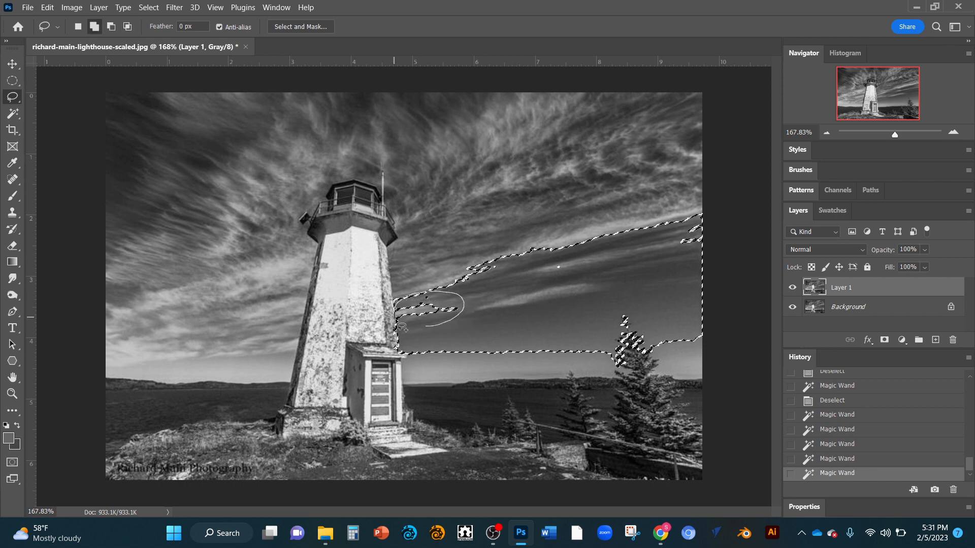
pyautogui.moveTo(401, 327); pyautogui.dragTo(437, 336)
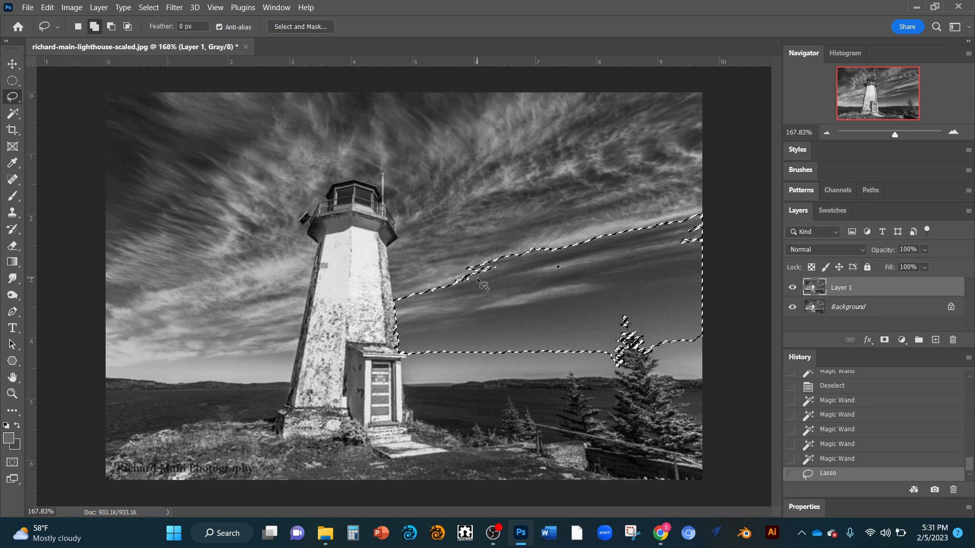
pyautogui.moveTo(471, 266)
pyautogui.mouseDown()
pyautogui.moveTo(423, 297)
pyautogui.moveTo(472, 307)
pyautogui.moveTo(474, 269)
pyautogui.mouseUp()
# Step: Subtract the added cloud patch and a curved piece of sky further along the selection's upper edge with the Lasso tool
pyautogui.hotkey('shift', 'alt')
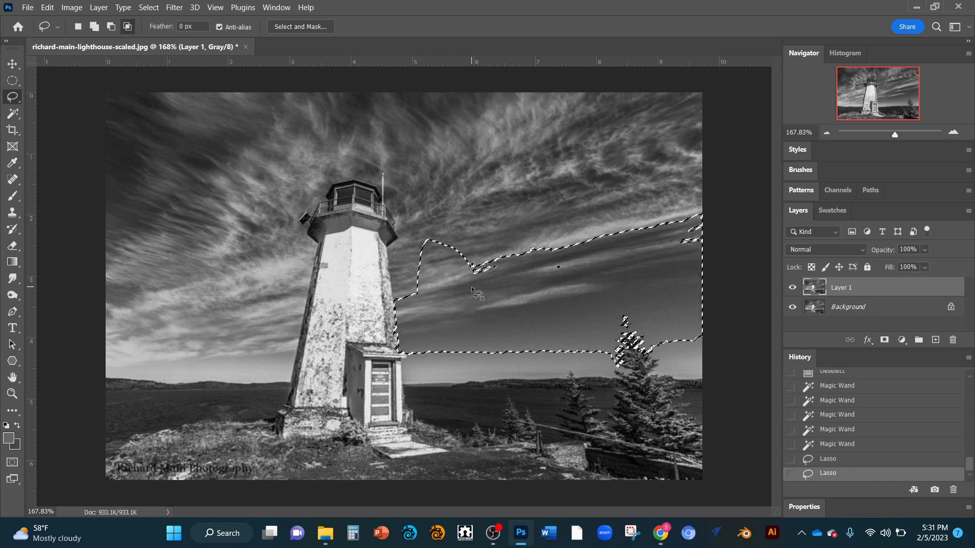
pyautogui.press('alt')
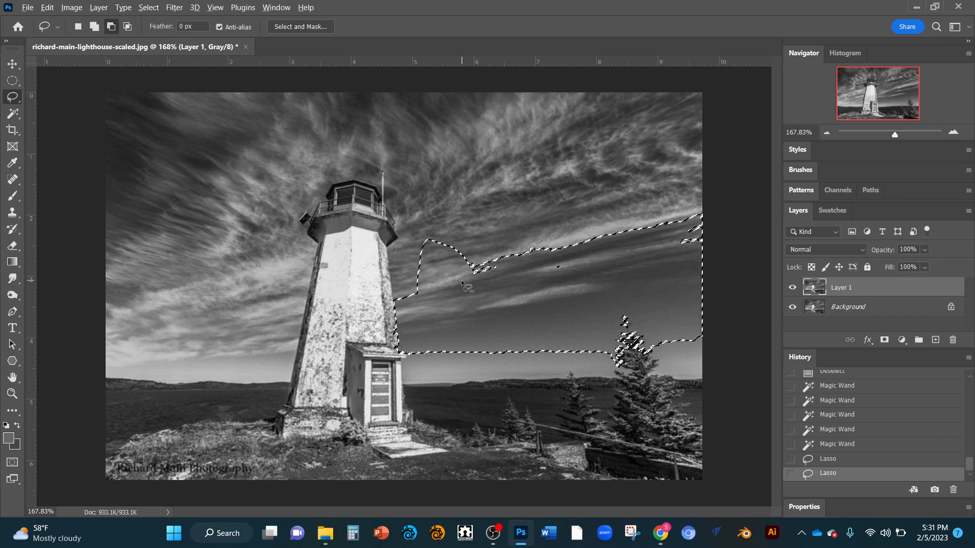
pyautogui.moveTo(473, 270); pyautogui.dragTo(456, 307)
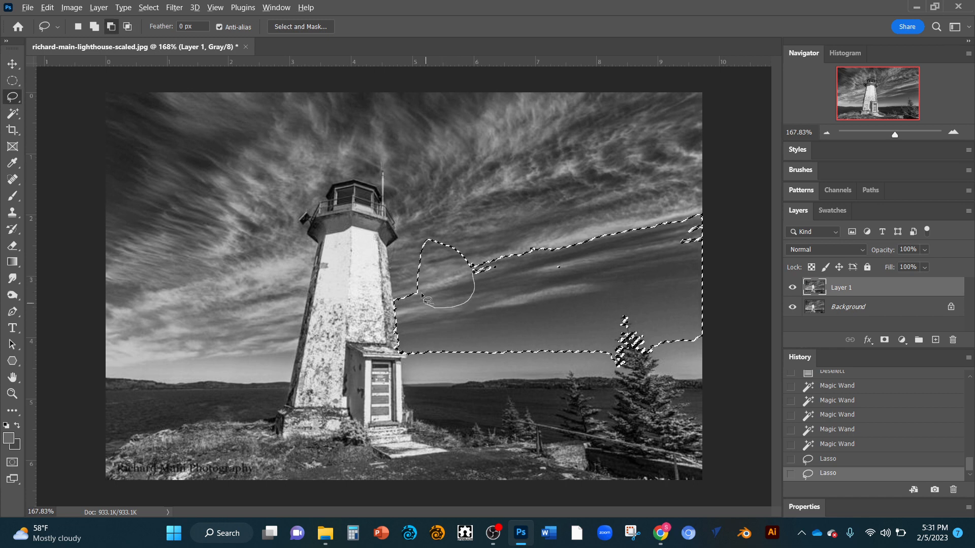
pyautogui.moveTo(450, 248)
pyautogui.mouseDown()
pyautogui.moveTo(416, 244)
pyautogui.moveTo(431, 227)
pyautogui.moveTo(474, 252)
pyautogui.moveTo(415, 266)
pyautogui.mouseUp()
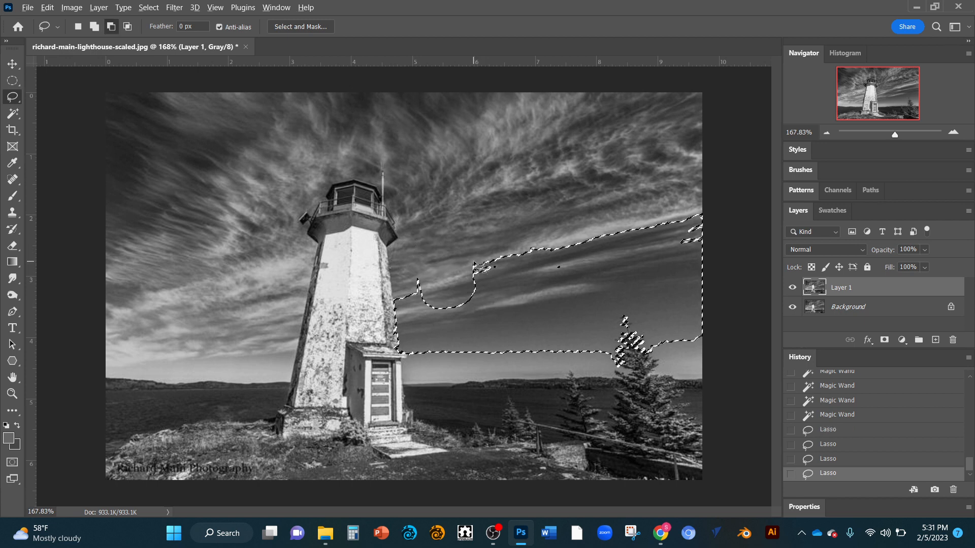
pyautogui.moveTo(471, 259); pyautogui.dragTo(474, 275)
pyautogui.moveTo(541, 295)
pyautogui.mouseDown()
pyautogui.moveTo(536, 250)
pyautogui.moveTo(471, 260)
pyautogui.mouseUp()
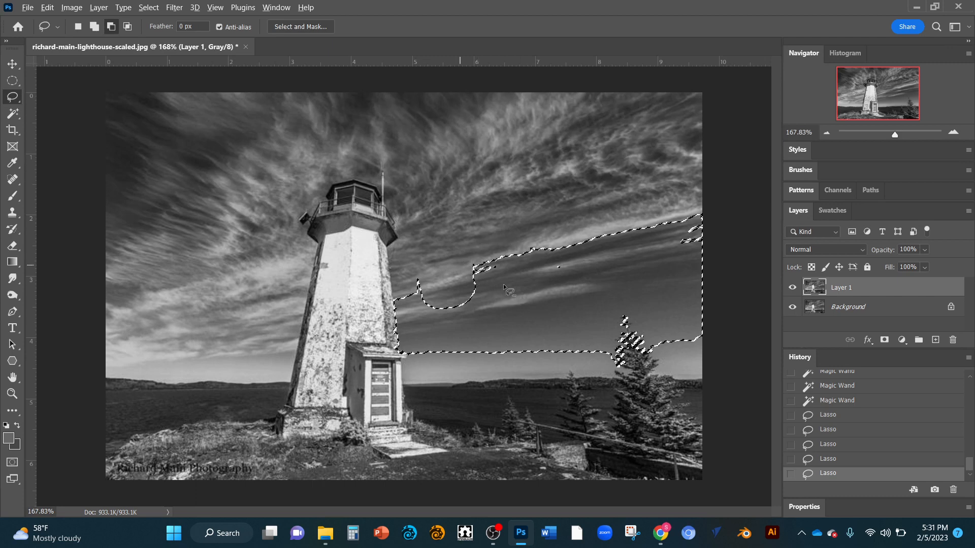
pyautogui.moveTo(486, 325)
pyautogui.mouseDown()
pyautogui.moveTo(501, 311)
pyautogui.moveTo(571, 308)
pyautogui.moveTo(495, 337)
pyautogui.moveTo(491, 326)
pyautogui.mouseUp()
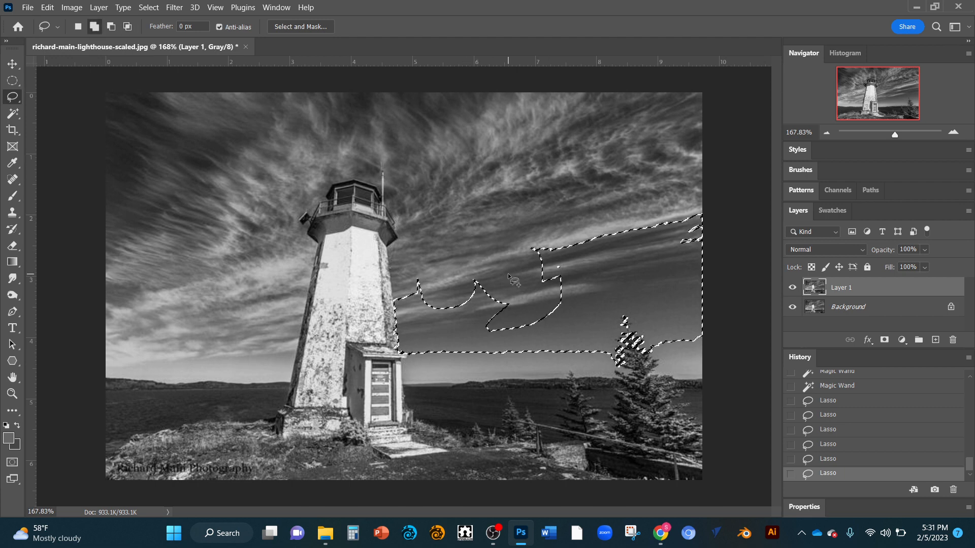
# Step: Add the cut-out sky and a rounded patch of cloud above it back with the Lasso, and clear the selection
pyautogui.moveTo(474, 300); pyautogui.dragTo(459, 248)
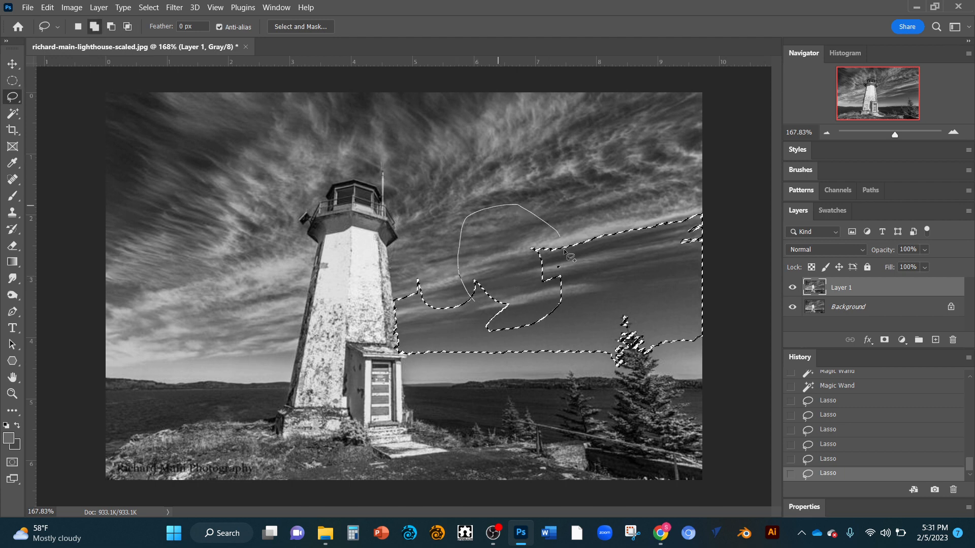
pyautogui.moveTo(543, 325)
pyautogui.mouseDown()
pyautogui.moveTo(478, 304)
pyautogui.moveTo(530, 325)
pyautogui.moveTo(491, 338)
pyautogui.moveTo(473, 331)
pyautogui.moveTo(489, 309)
pyautogui.mouseUp()
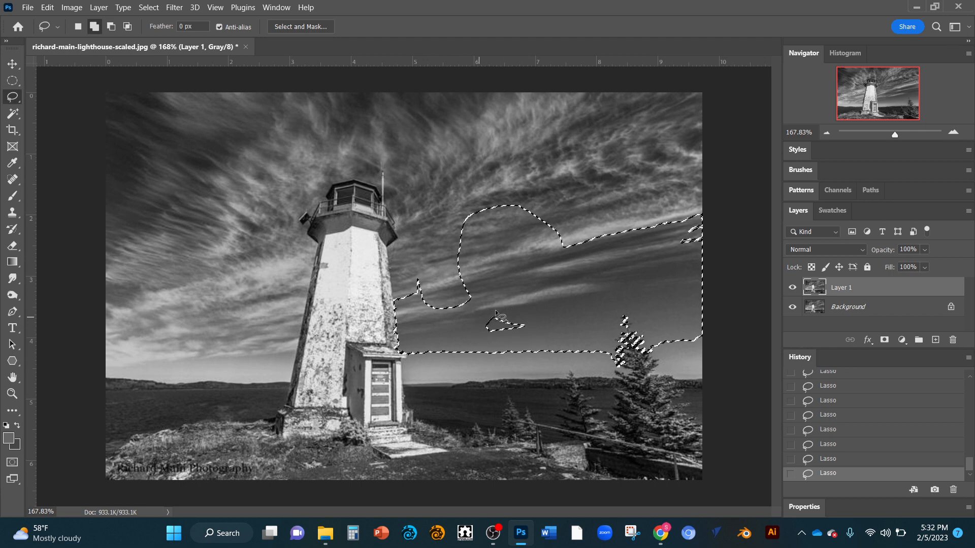
pyautogui.click(17, 116)
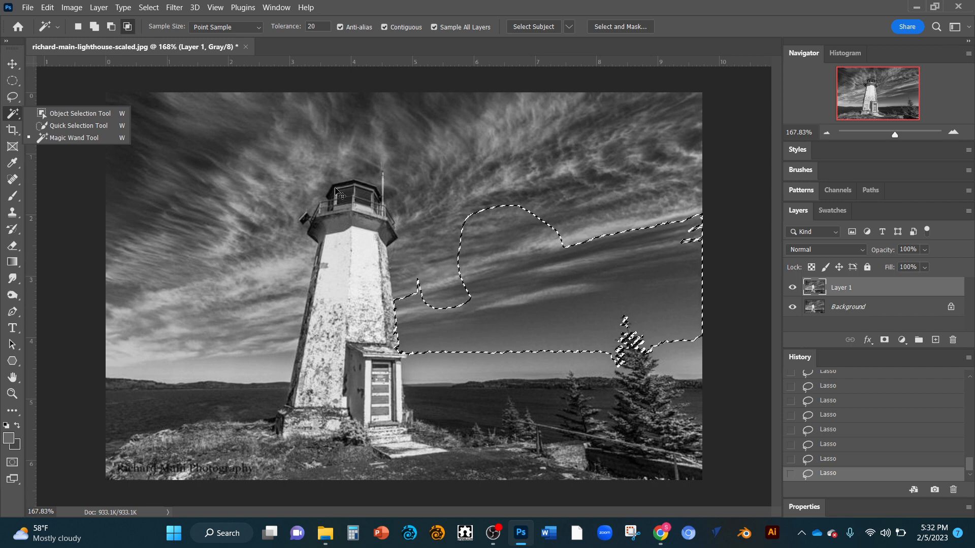
pyautogui.hotkey('ctrl', 'd')
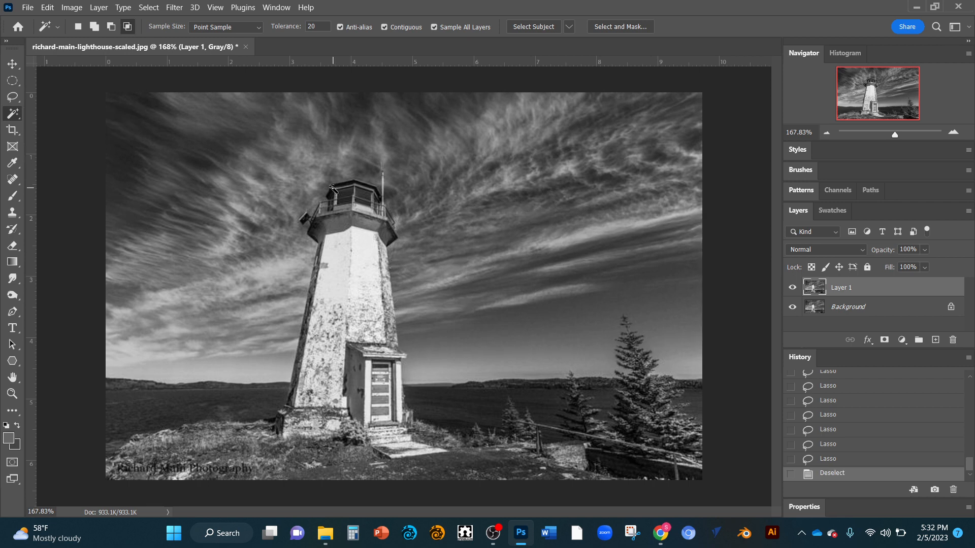